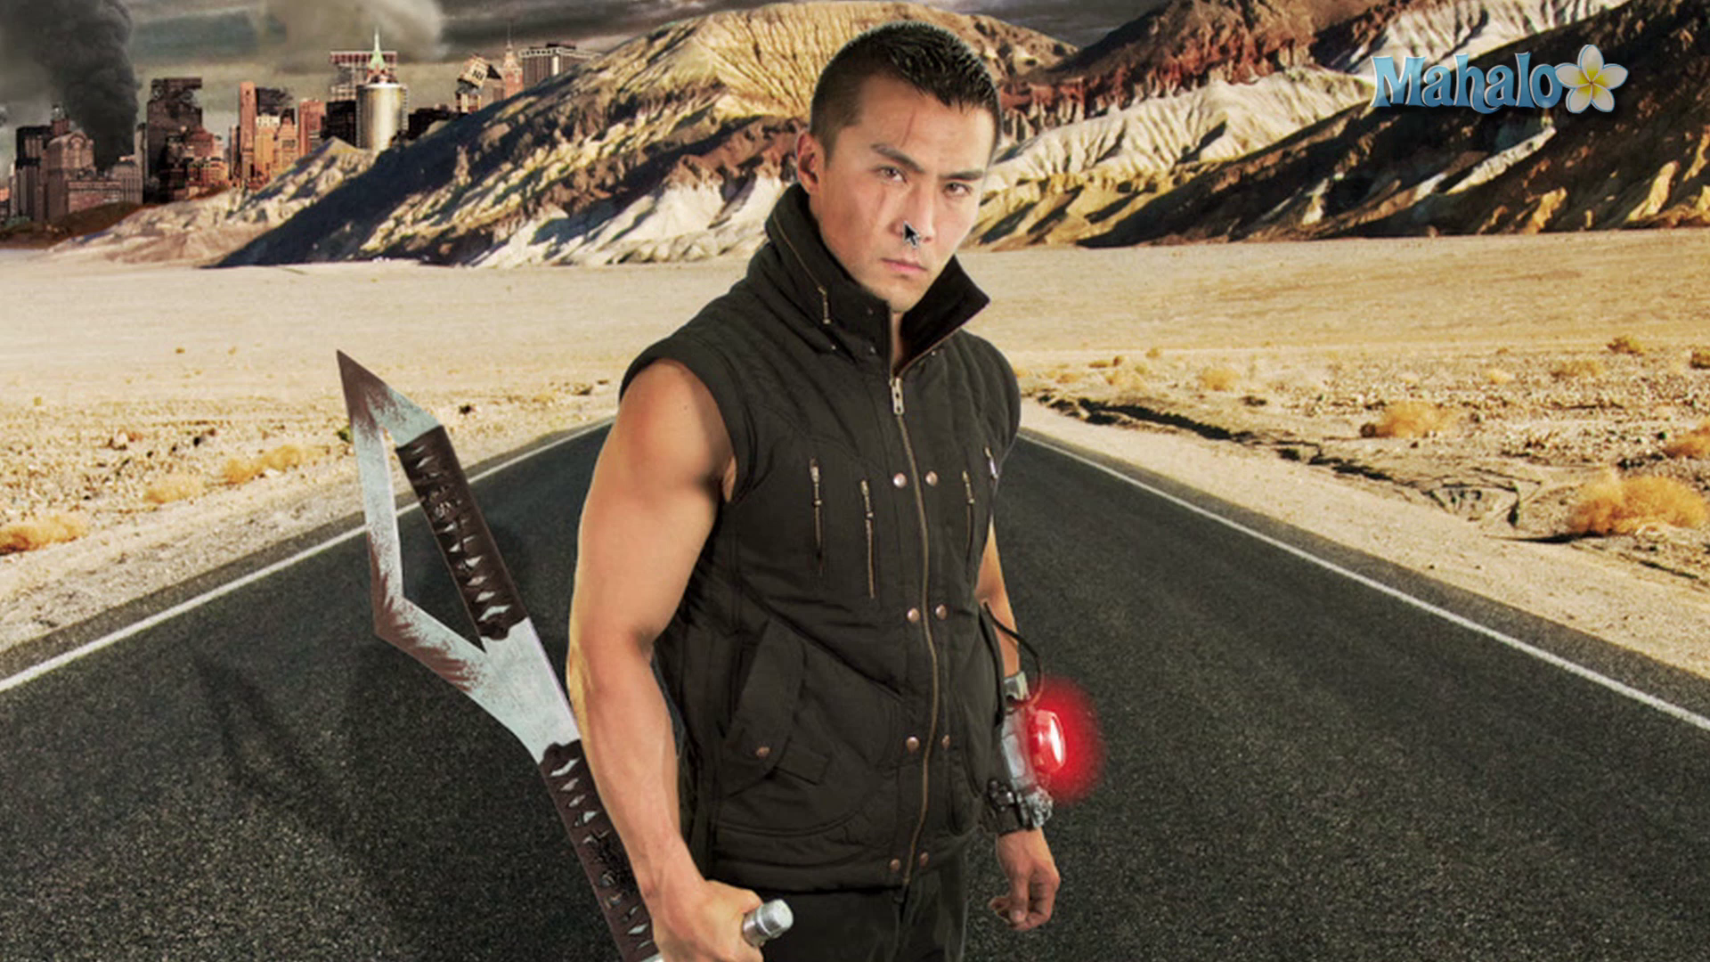
- Examine the man's eyes and facial scar up close in the composite and in the Zero Vector source file
{"action": "left_click", "coordinate": [904, 192]}
{"action": "left_click", "coordinate": [872, 201]}
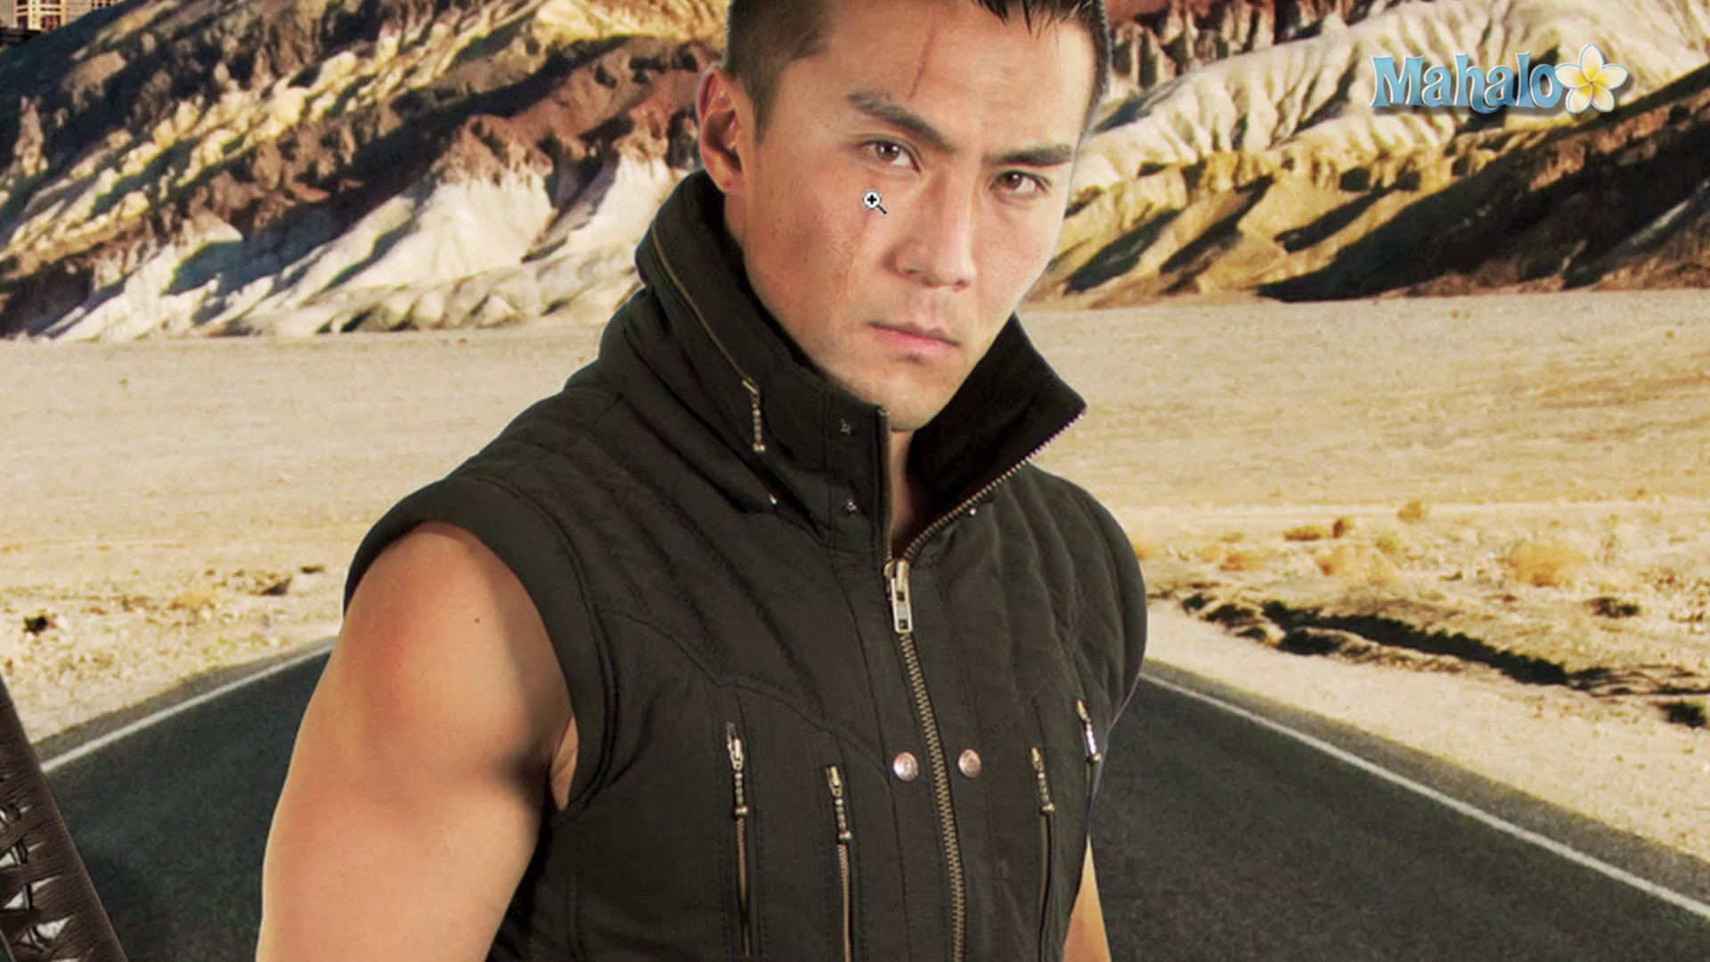
{"action": "left_click", "coordinate": [870, 196]}
{"action": "left_click", "coordinate": [877, 185]}
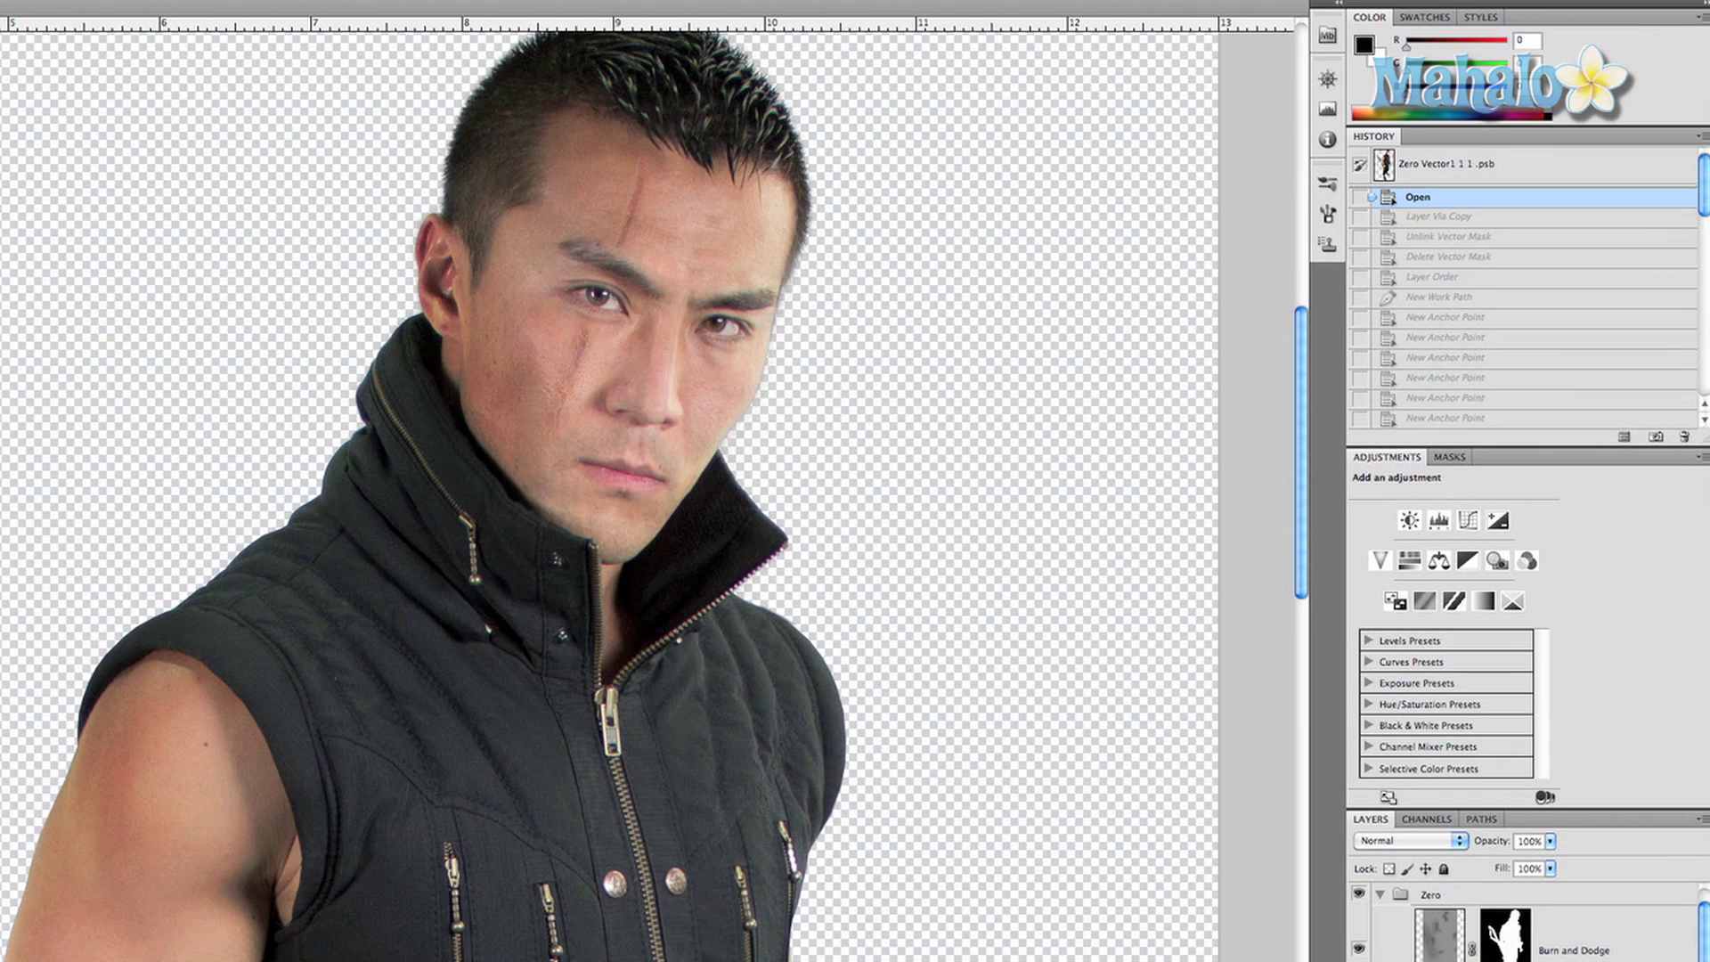
{"action": "left_click", "coordinate": [579, 324]}
{"action": "left_click", "coordinate": [595, 310]}
{"action": "left_click", "coordinate": [604, 300]}
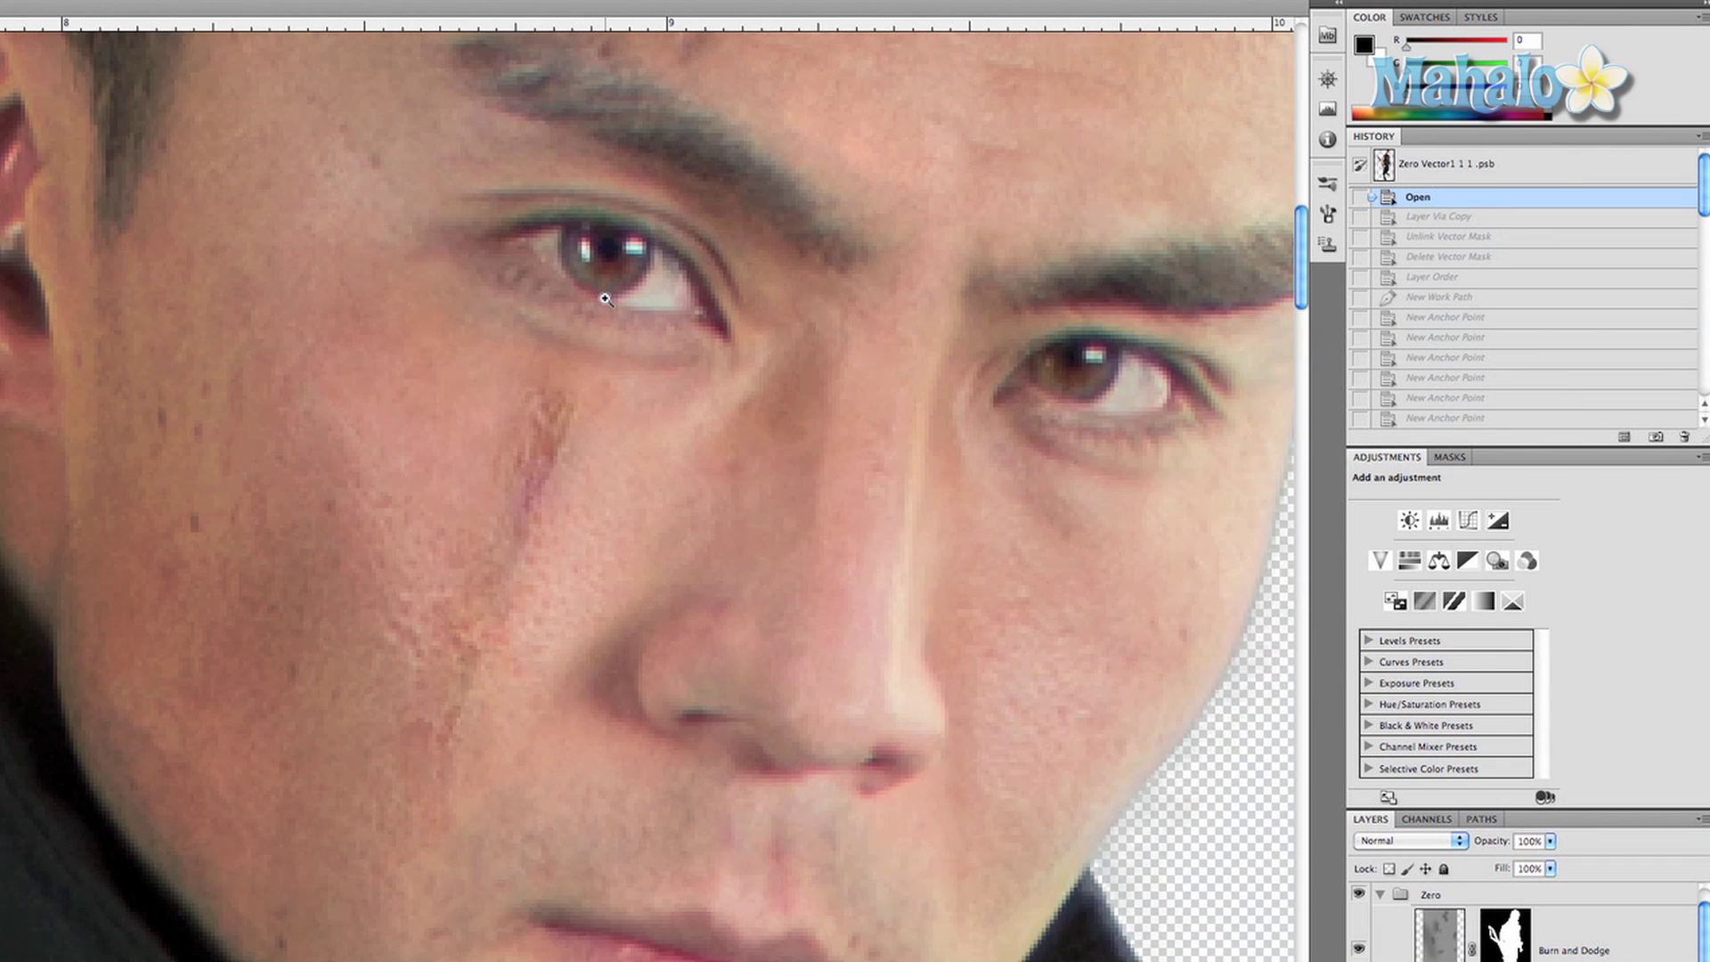
{"action": "scroll", "coordinate": [605, 299], "scroll_direction": "up", "scroll_amount": 3}
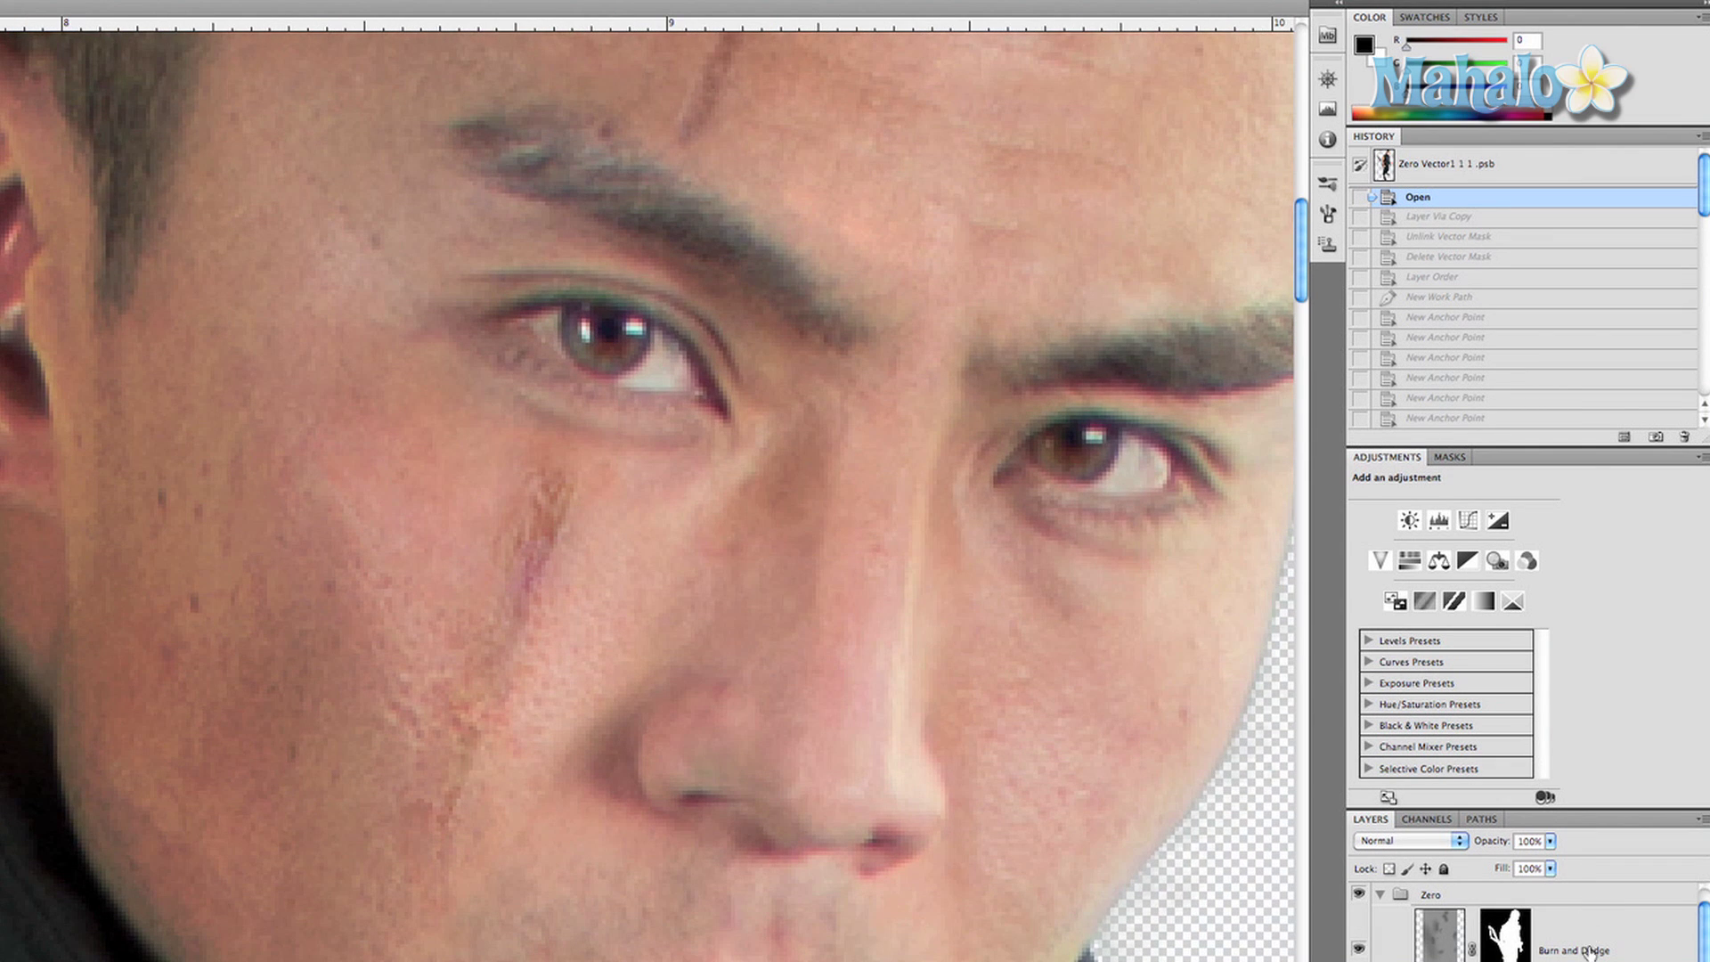
{"action": "scroll", "coordinate": [1588, 953], "scroll_direction": "down", "scroll_amount": 5}
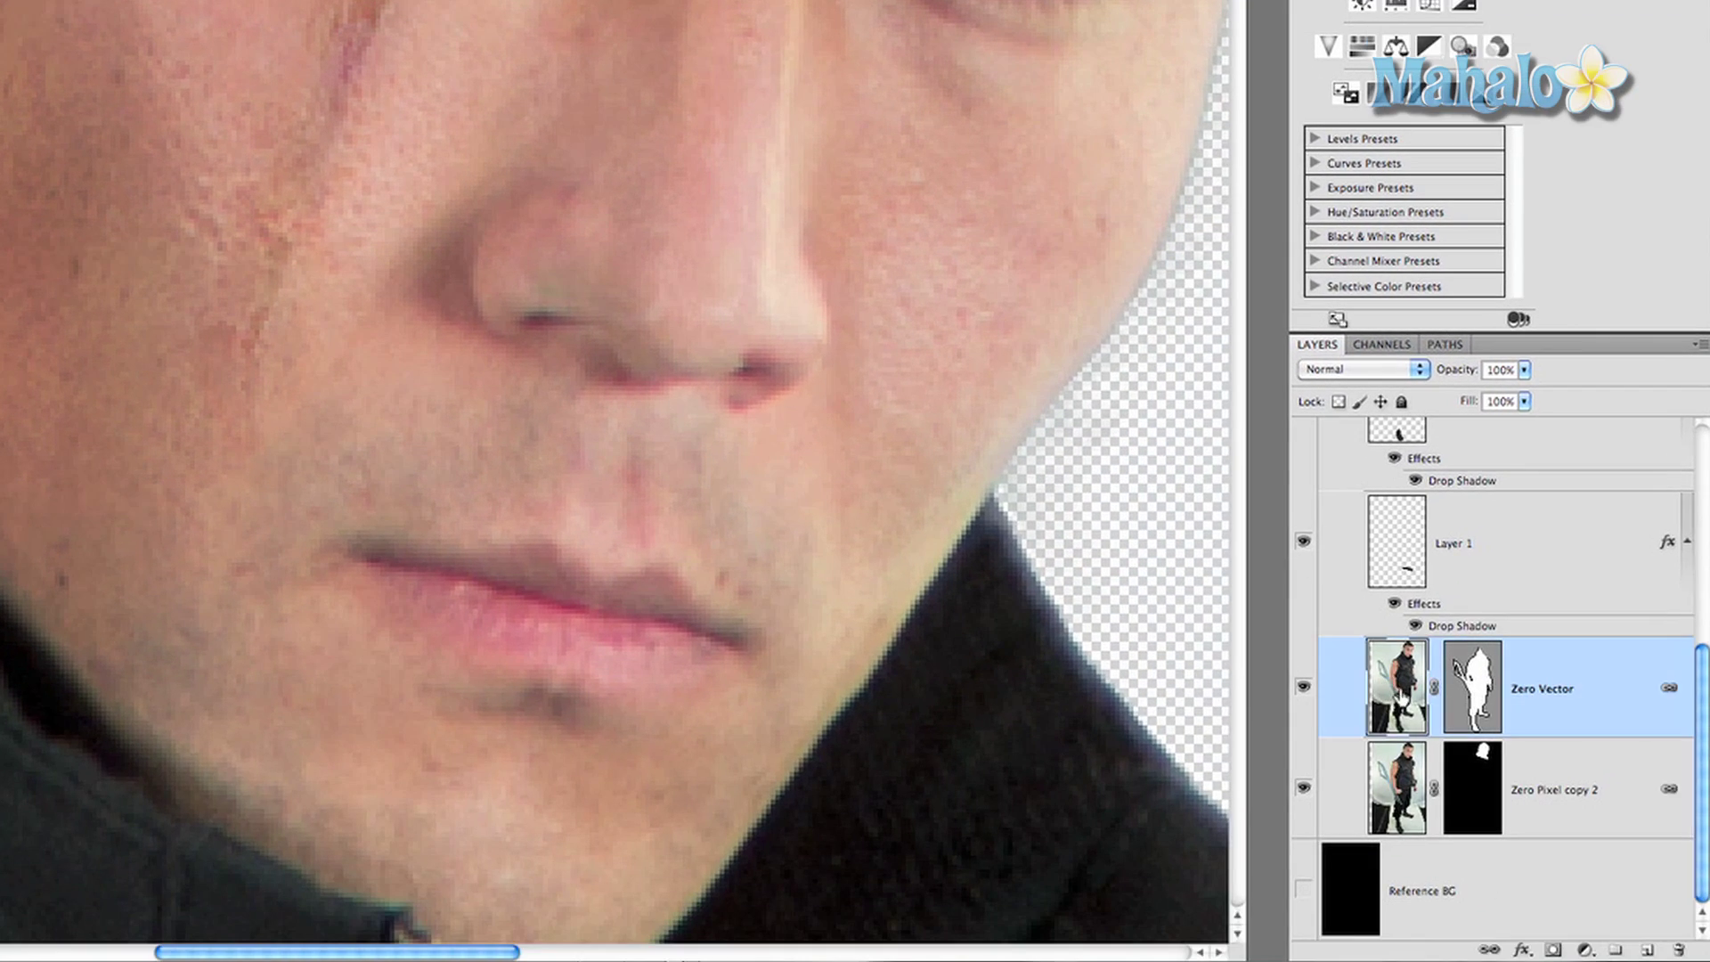
- Duplicate the Zero Vector layer, remove the copy's vector mask and place the copy first in the Zero group
{"action": "key", "text": "super+j"}
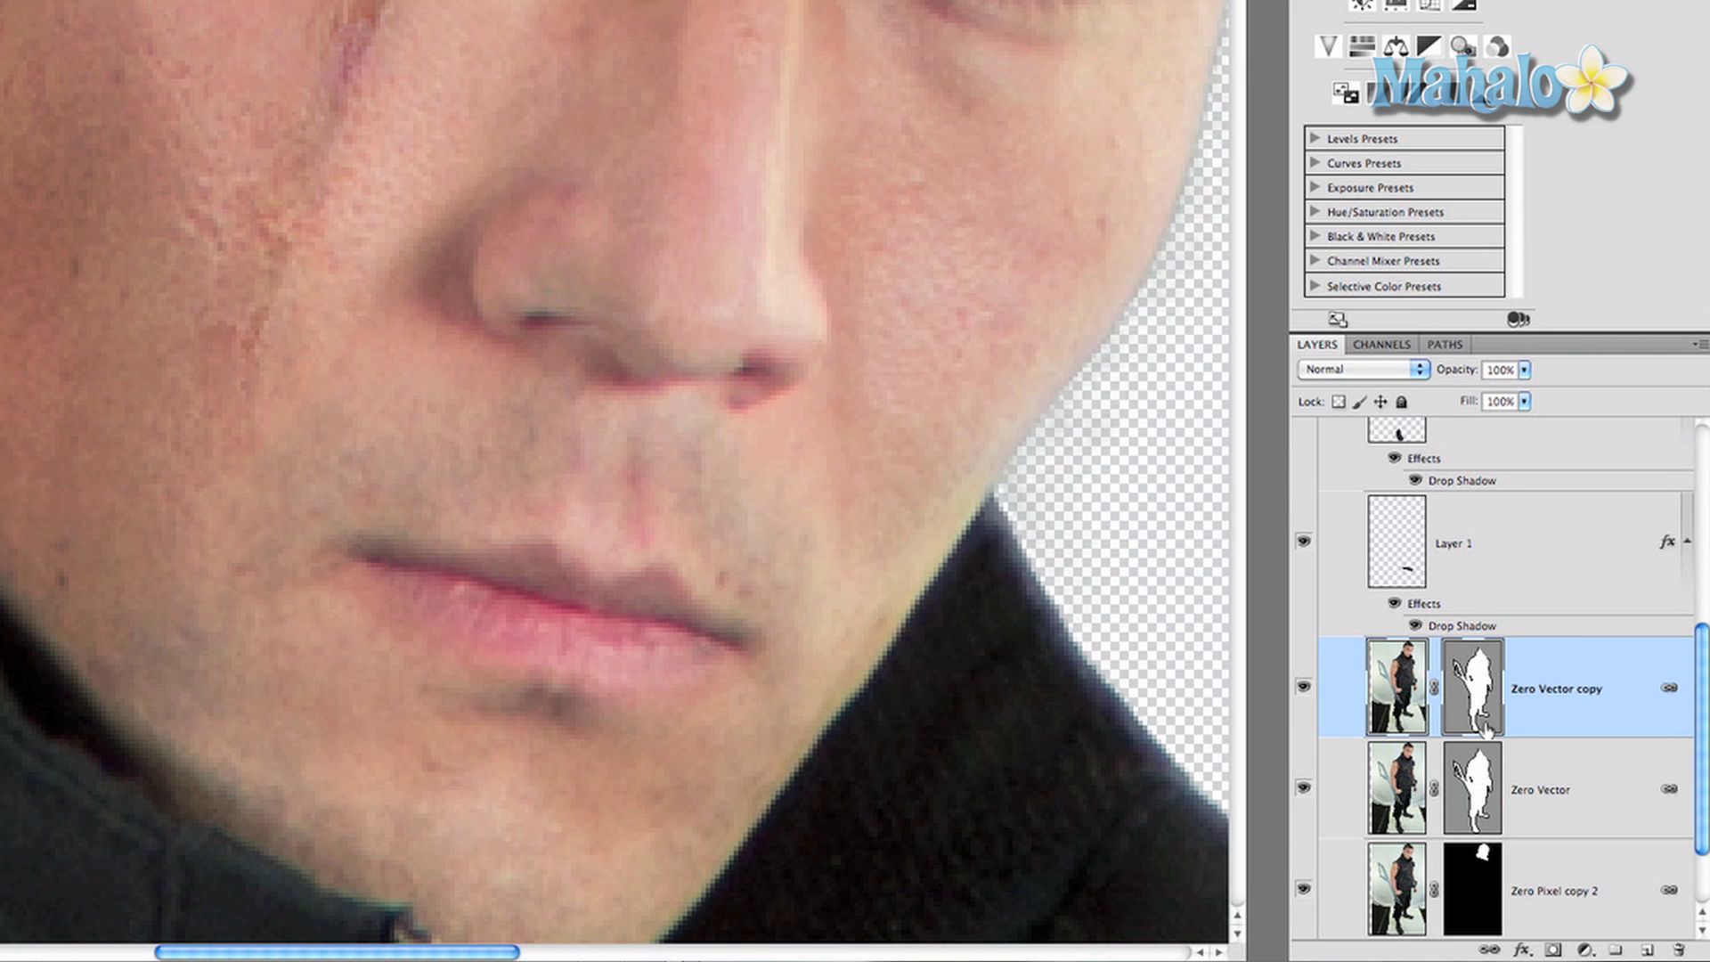
{"action": "left_click", "coordinate": [1434, 689]}
{"action": "mouse_move", "coordinate": [1471, 691]}
{"action": "left_mouse_down"}
{"action": "mouse_move", "coordinate": [1674, 926]}
{"action": "mouse_move", "coordinate": [1462, 707]}
{"action": "mouse_move", "coordinate": [1407, 426]}
{"action": "mouse_move", "coordinate": [1405, 485]}
{"action": "mouse_move", "coordinate": [1407, 454]}
{"action": "left_mouse_up"}
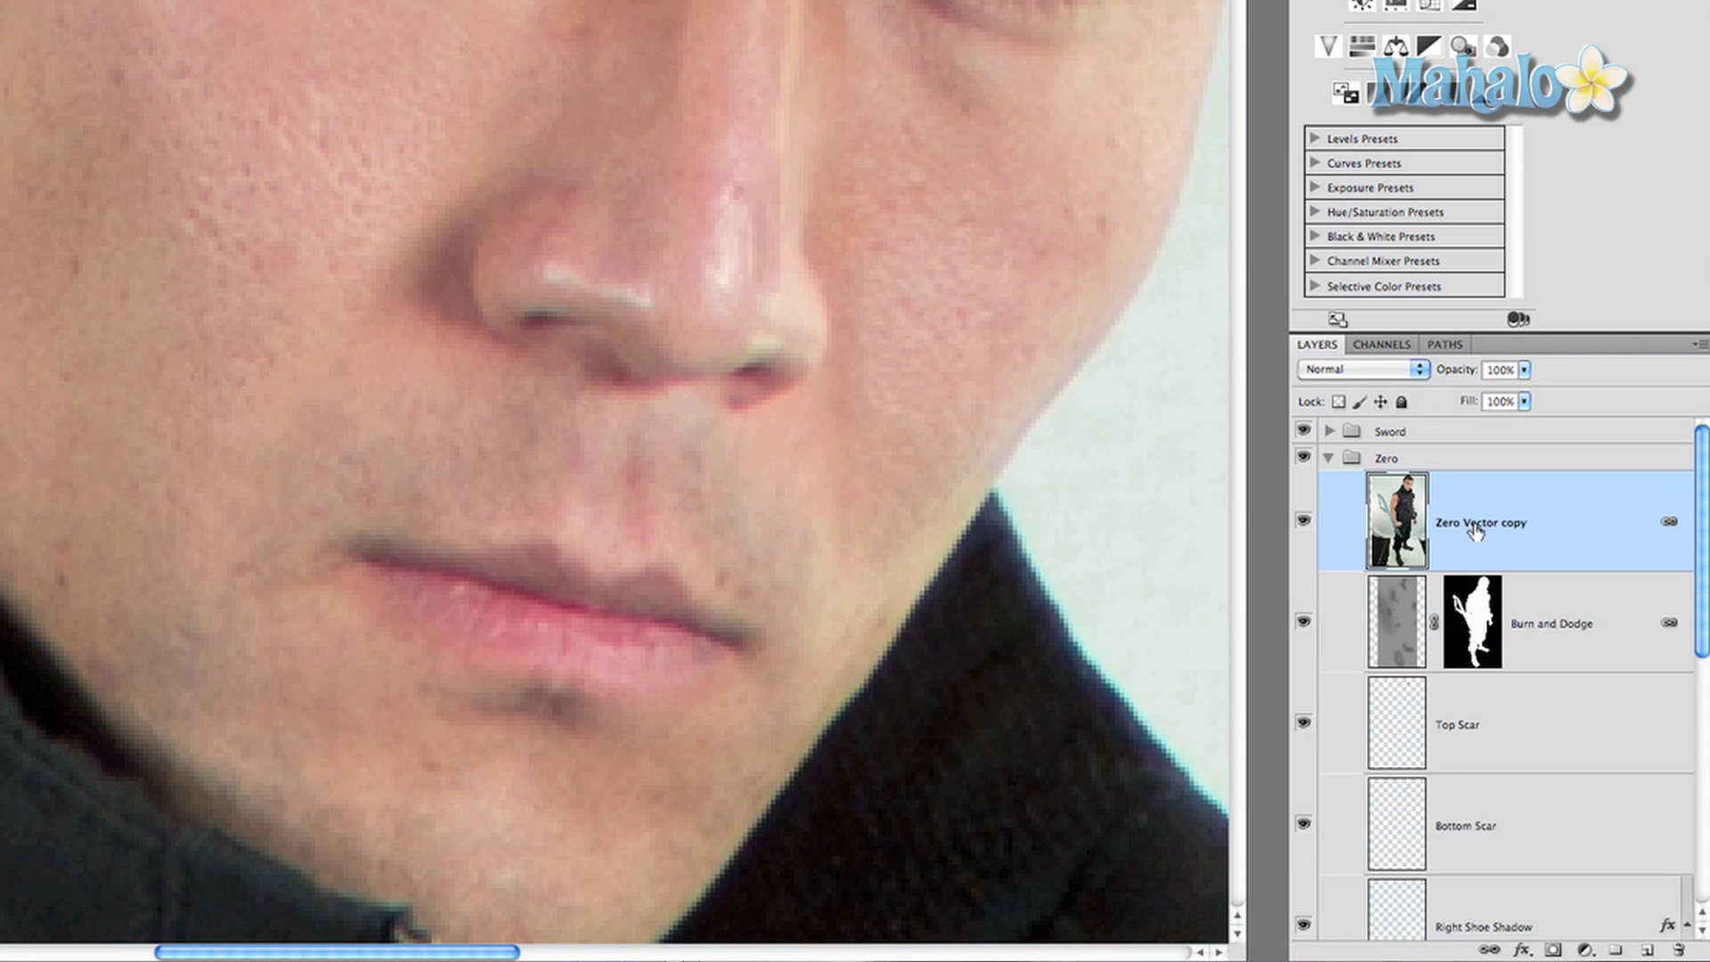
- Rename the duplicated Zero Vector layer as Red Eye
{"action": "double_click", "coordinate": [1476, 524]}
{"action": "type", "text": "Red Eye"}
{"action": "key", "text": "Return"}
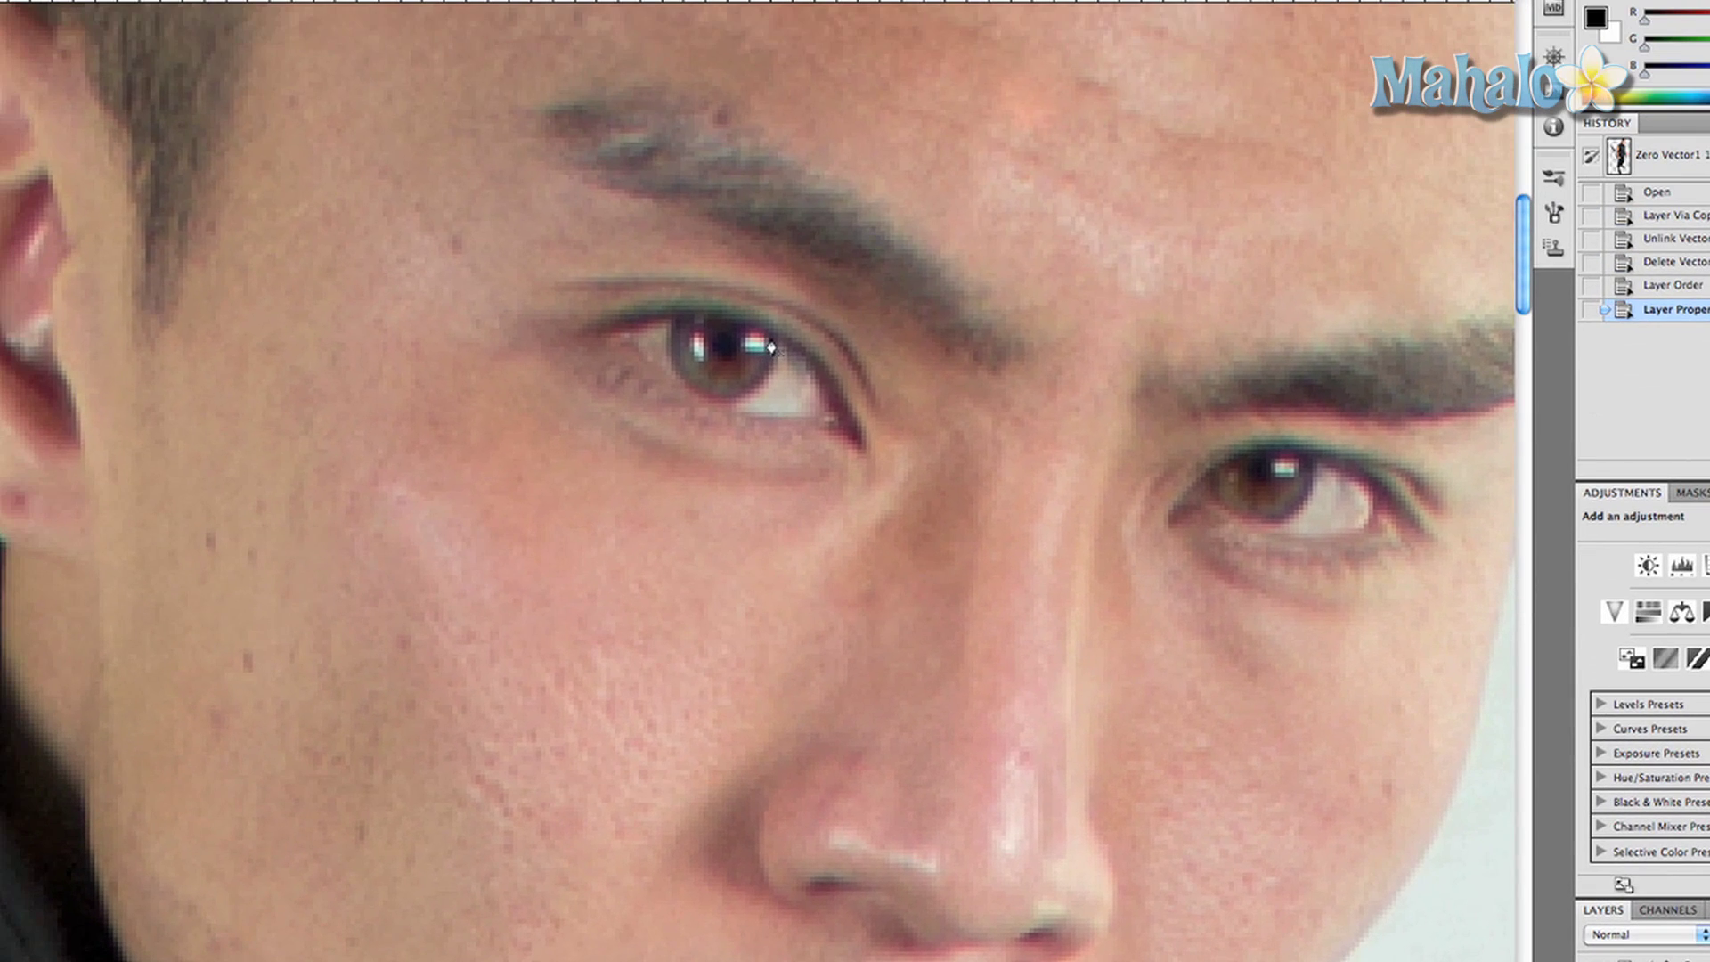
- Trace a closed Pen path around the iris above the cheek scar and create a vector mask from it on the Red Eye layer
{"action": "left_click", "coordinate": [772, 338]}
{"action": "left_click", "coordinate": [773, 354]}
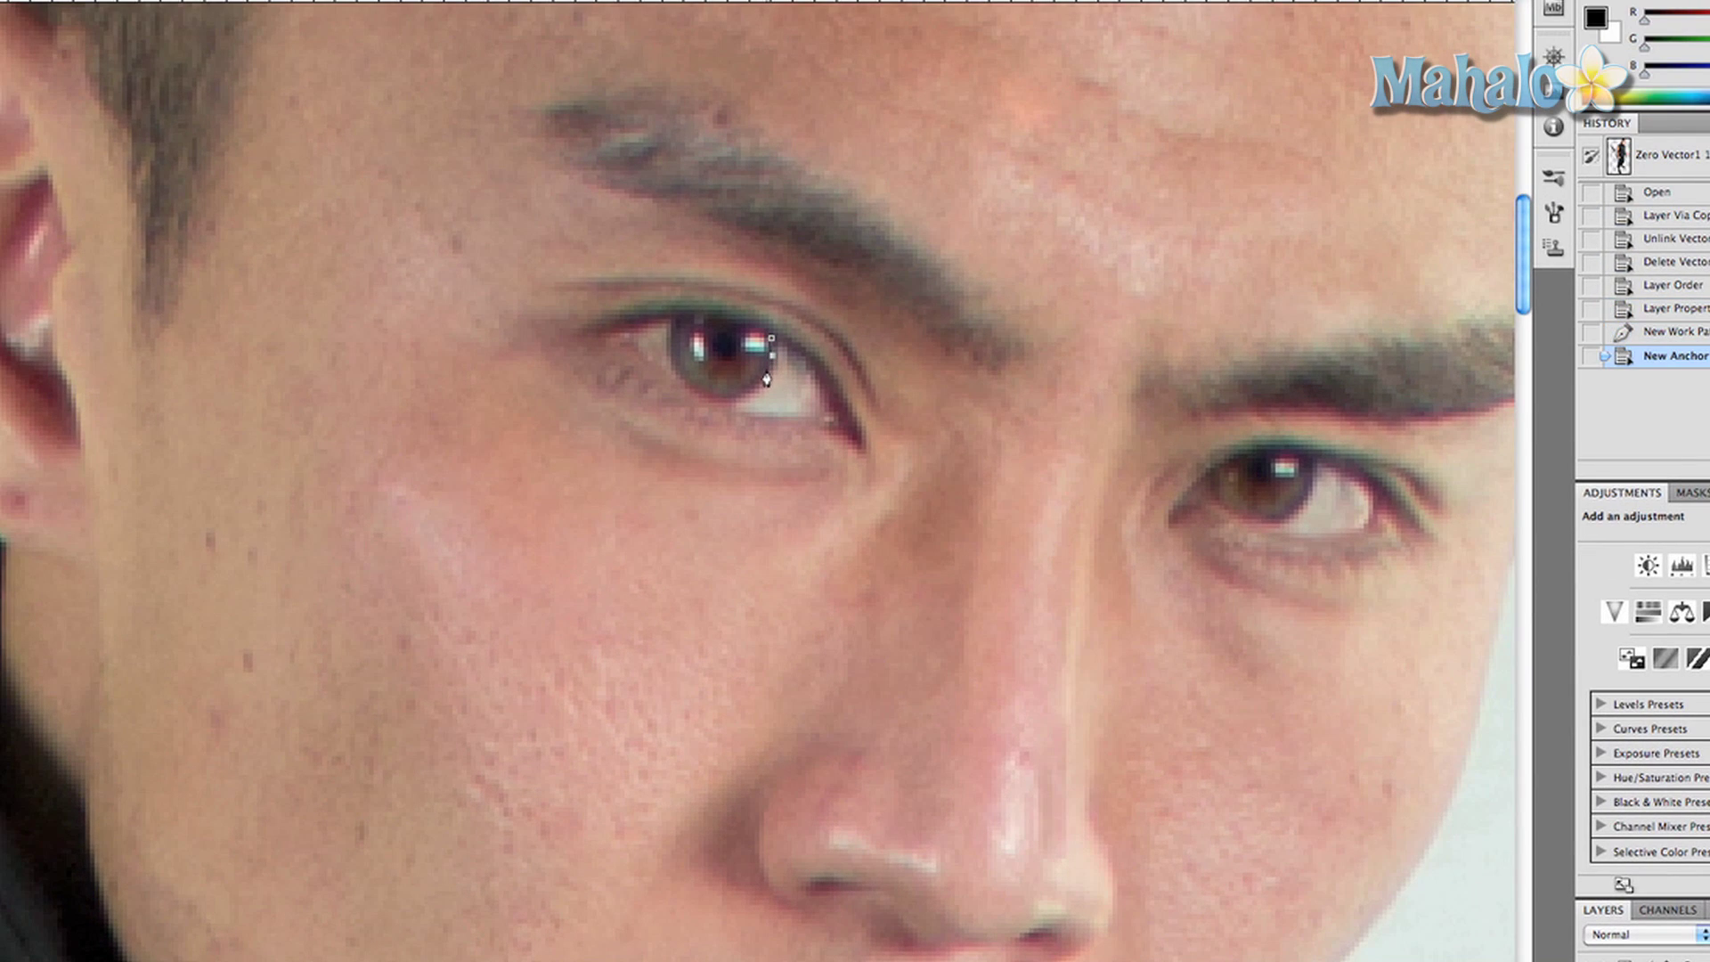
{"action": "left_click", "coordinate": [767, 368]}
{"action": "key", "text": "ctrl+z"}
{"action": "left_click", "coordinate": [767, 371]}
{"action": "left_click", "coordinate": [758, 385]}
{"action": "left_click", "coordinate": [745, 394]}
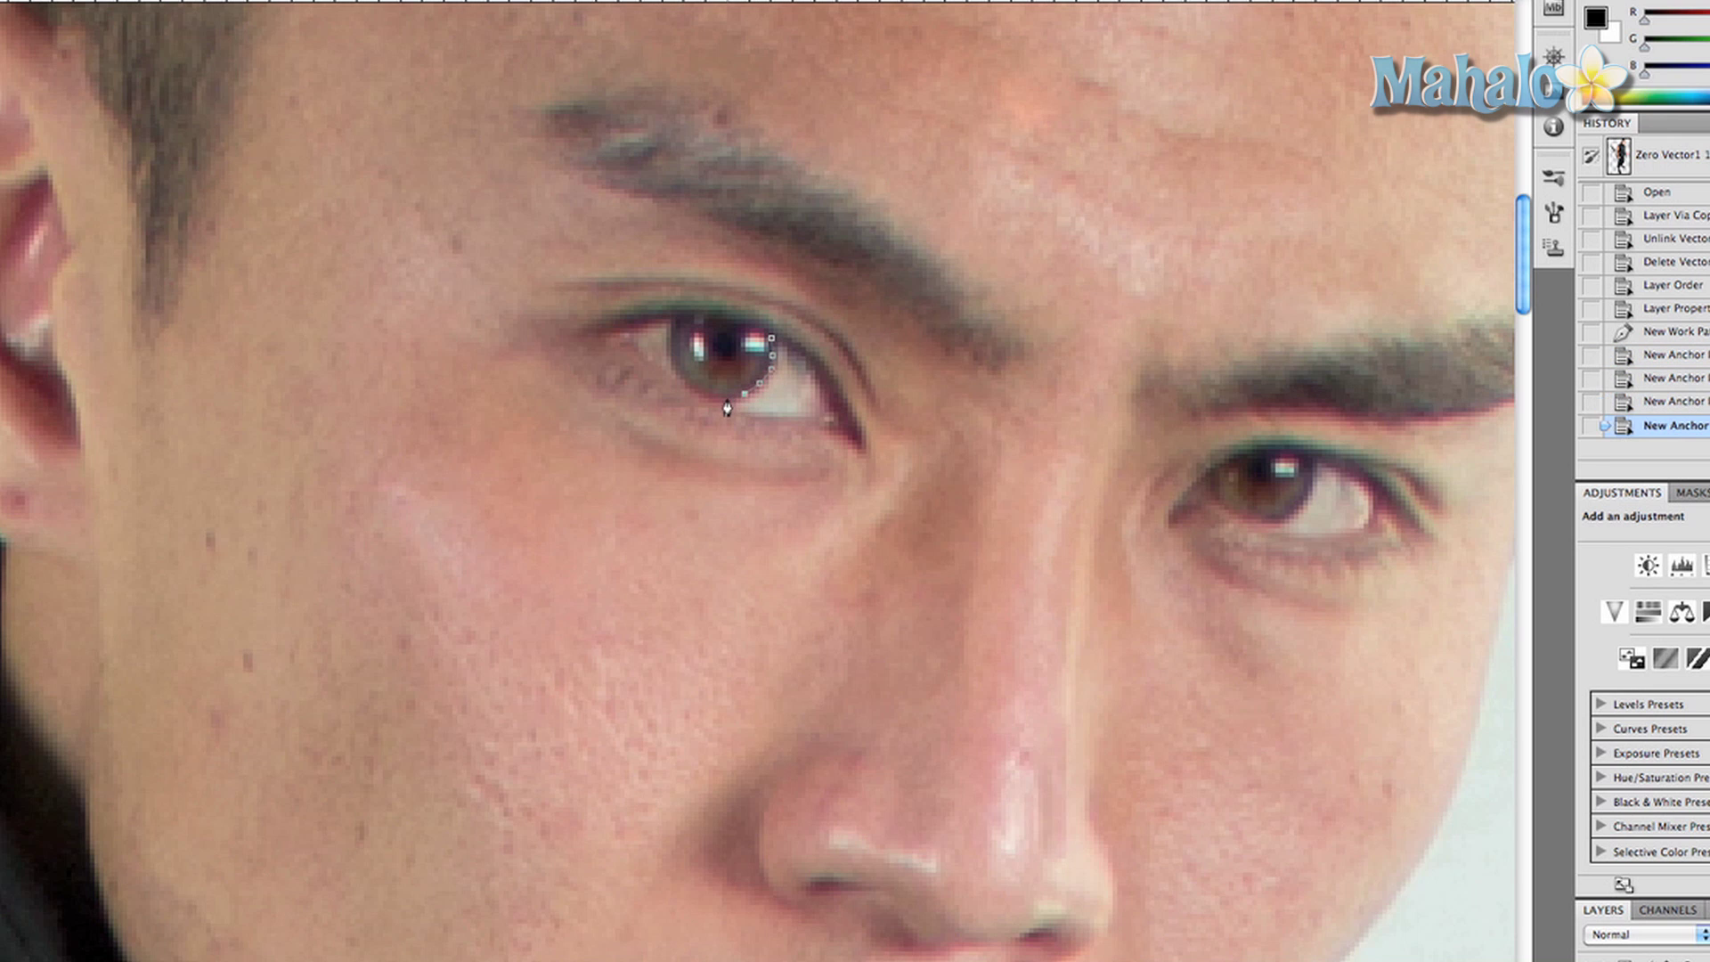
{"action": "left_click", "coordinate": [728, 398]}
{"action": "left_click", "coordinate": [710, 399]}
{"action": "left_click", "coordinate": [694, 394]}
{"action": "left_click", "coordinate": [681, 383]}
{"action": "left_click", "coordinate": [672, 367]}
{"action": "left_click", "coordinate": [669, 350]}
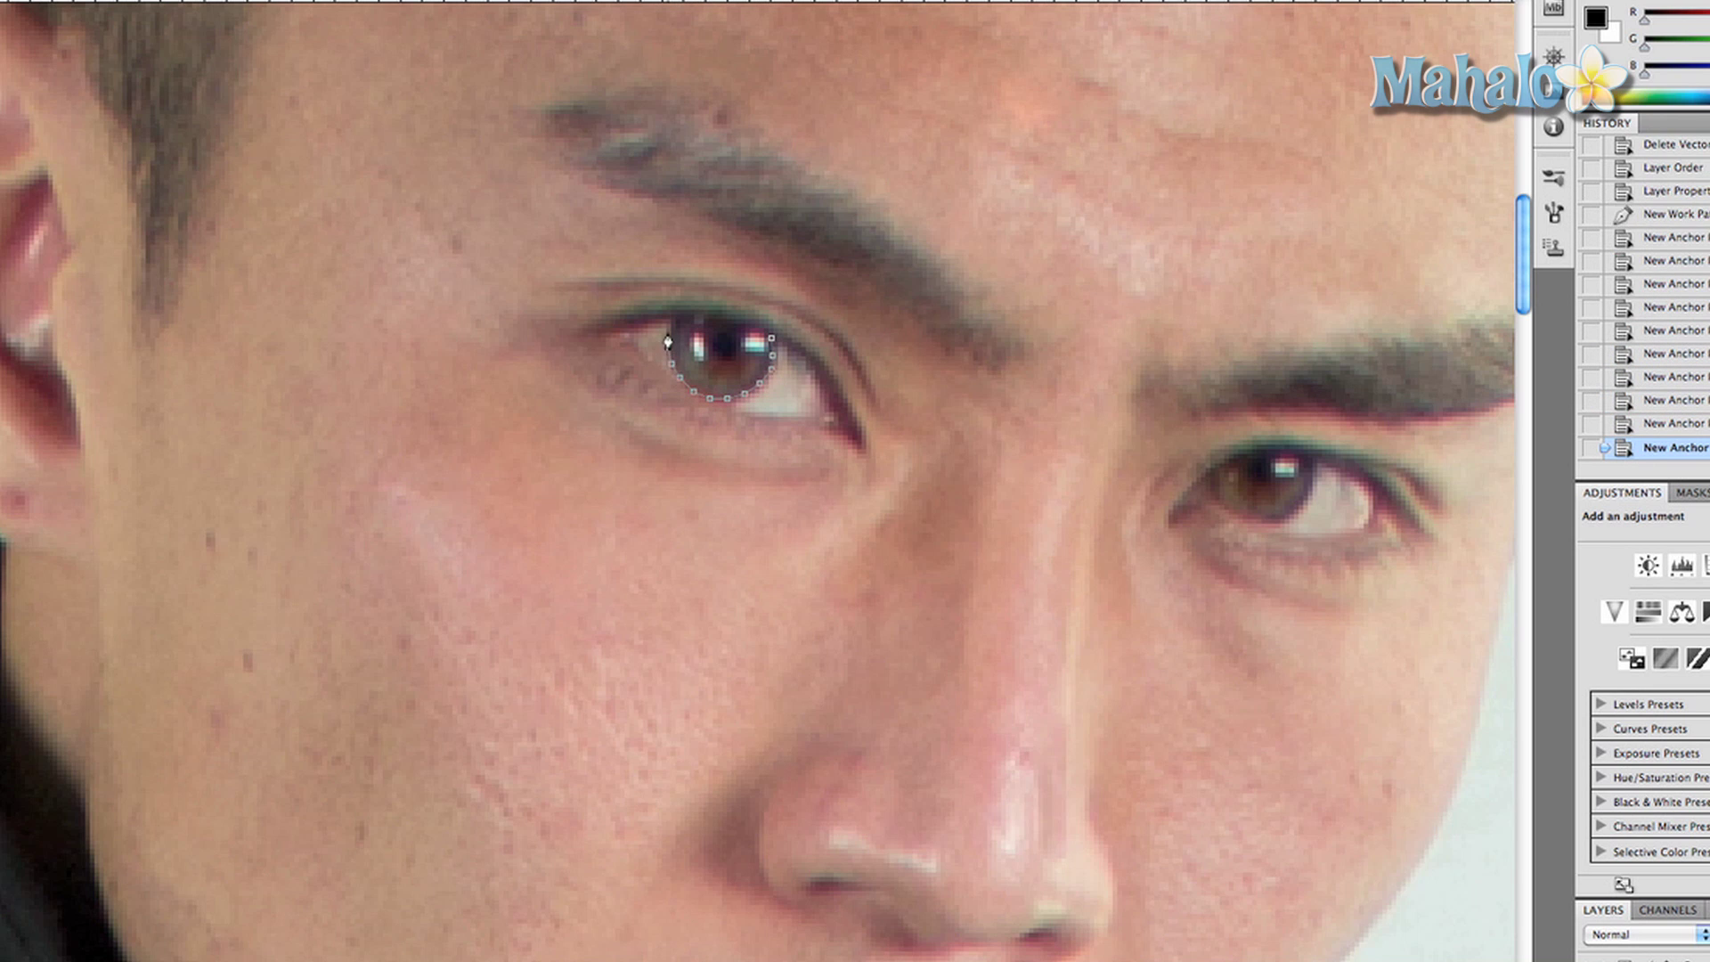
{"action": "left_click", "coordinate": [676, 331]}
{"action": "left_click", "coordinate": [686, 319]}
{"action": "left_click", "coordinate": [703, 313]}
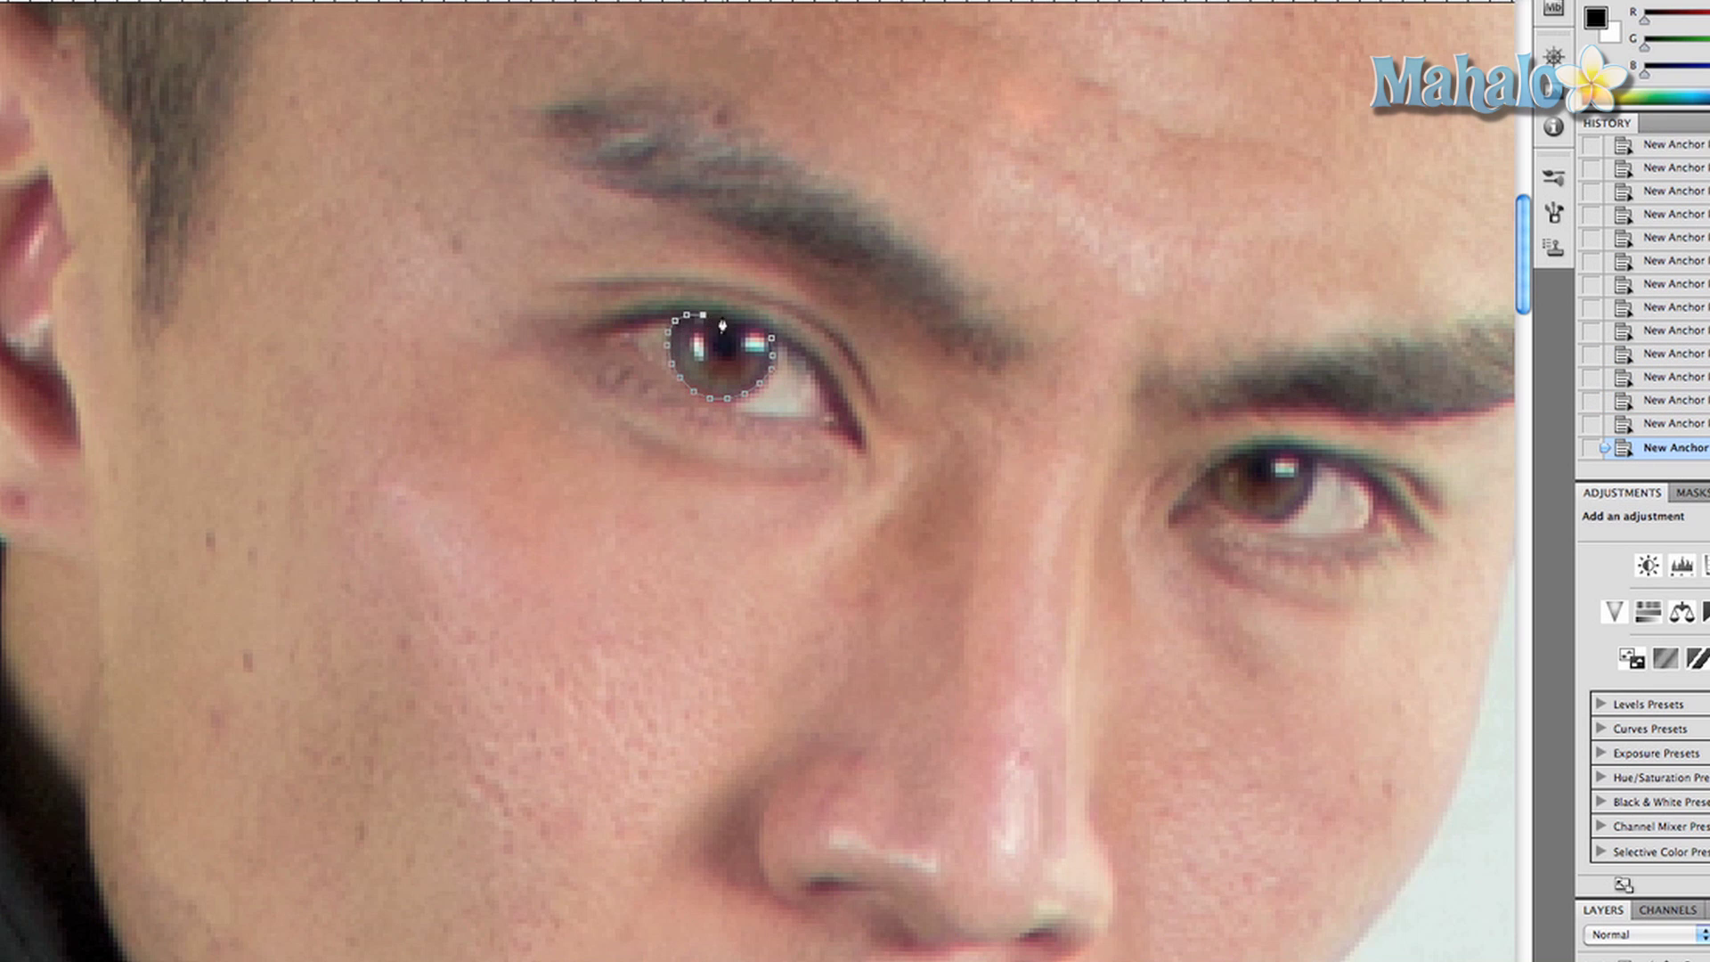
{"action": "left_click", "coordinate": [723, 315]}
{"action": "left_click", "coordinate": [771, 341]}
{"action": "right_click", "coordinate": [743, 365]}
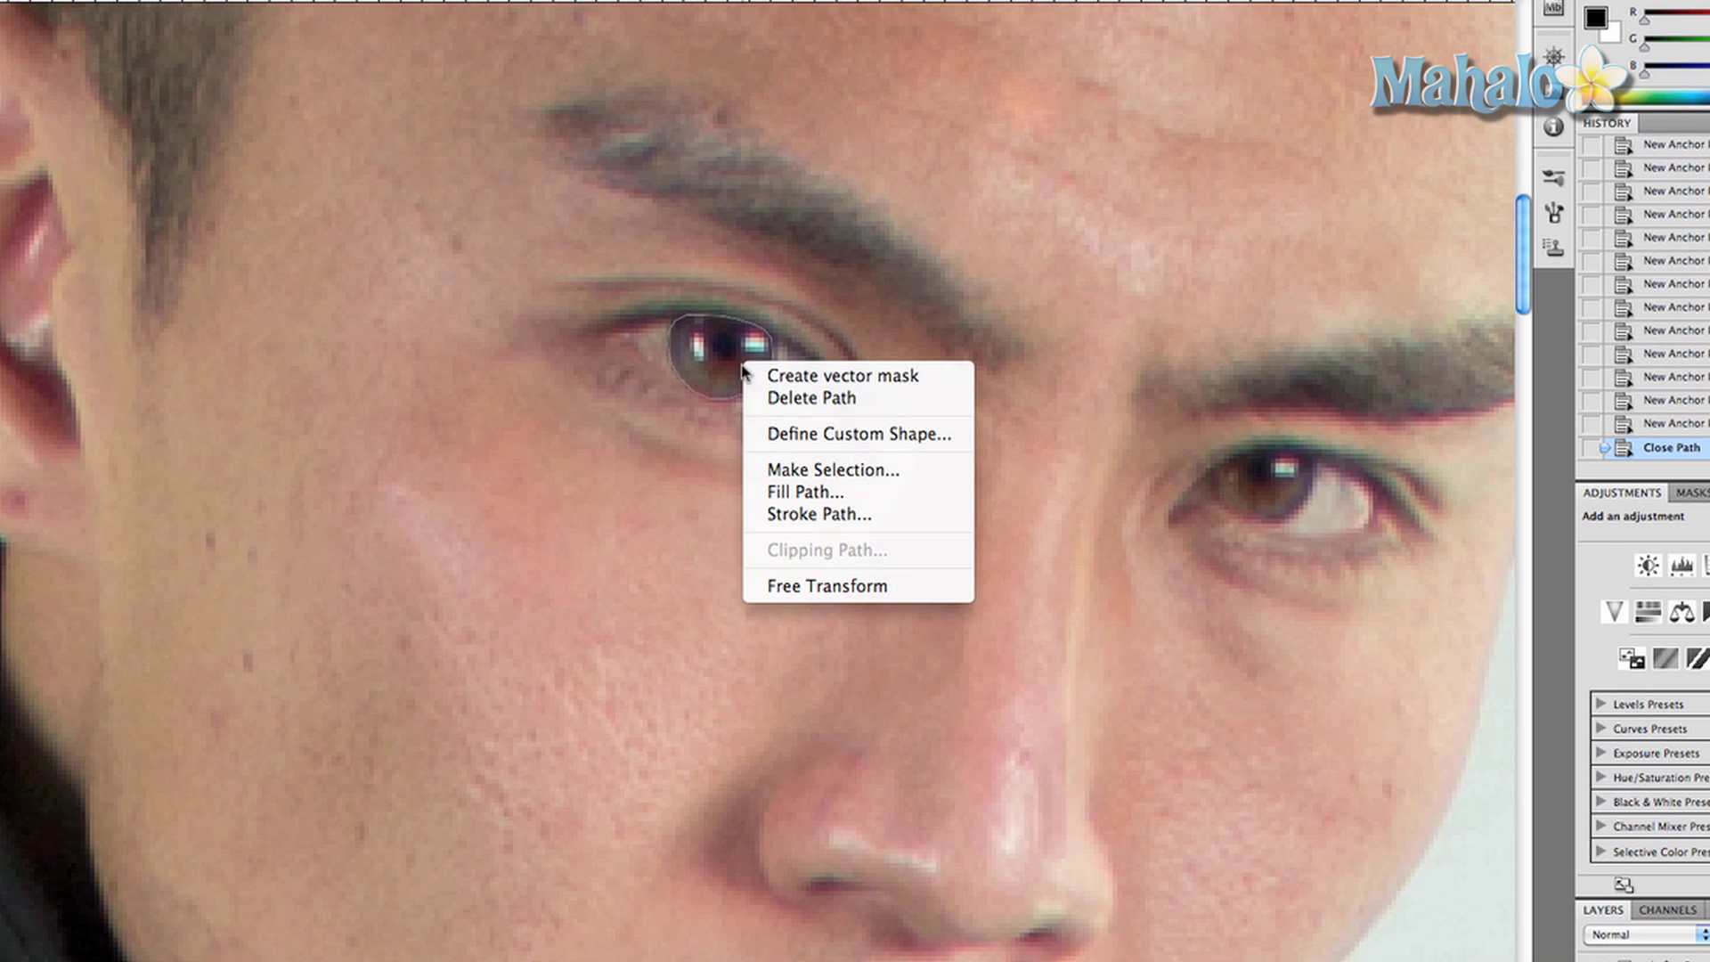
{"action": "left_click", "coordinate": [828, 385]}
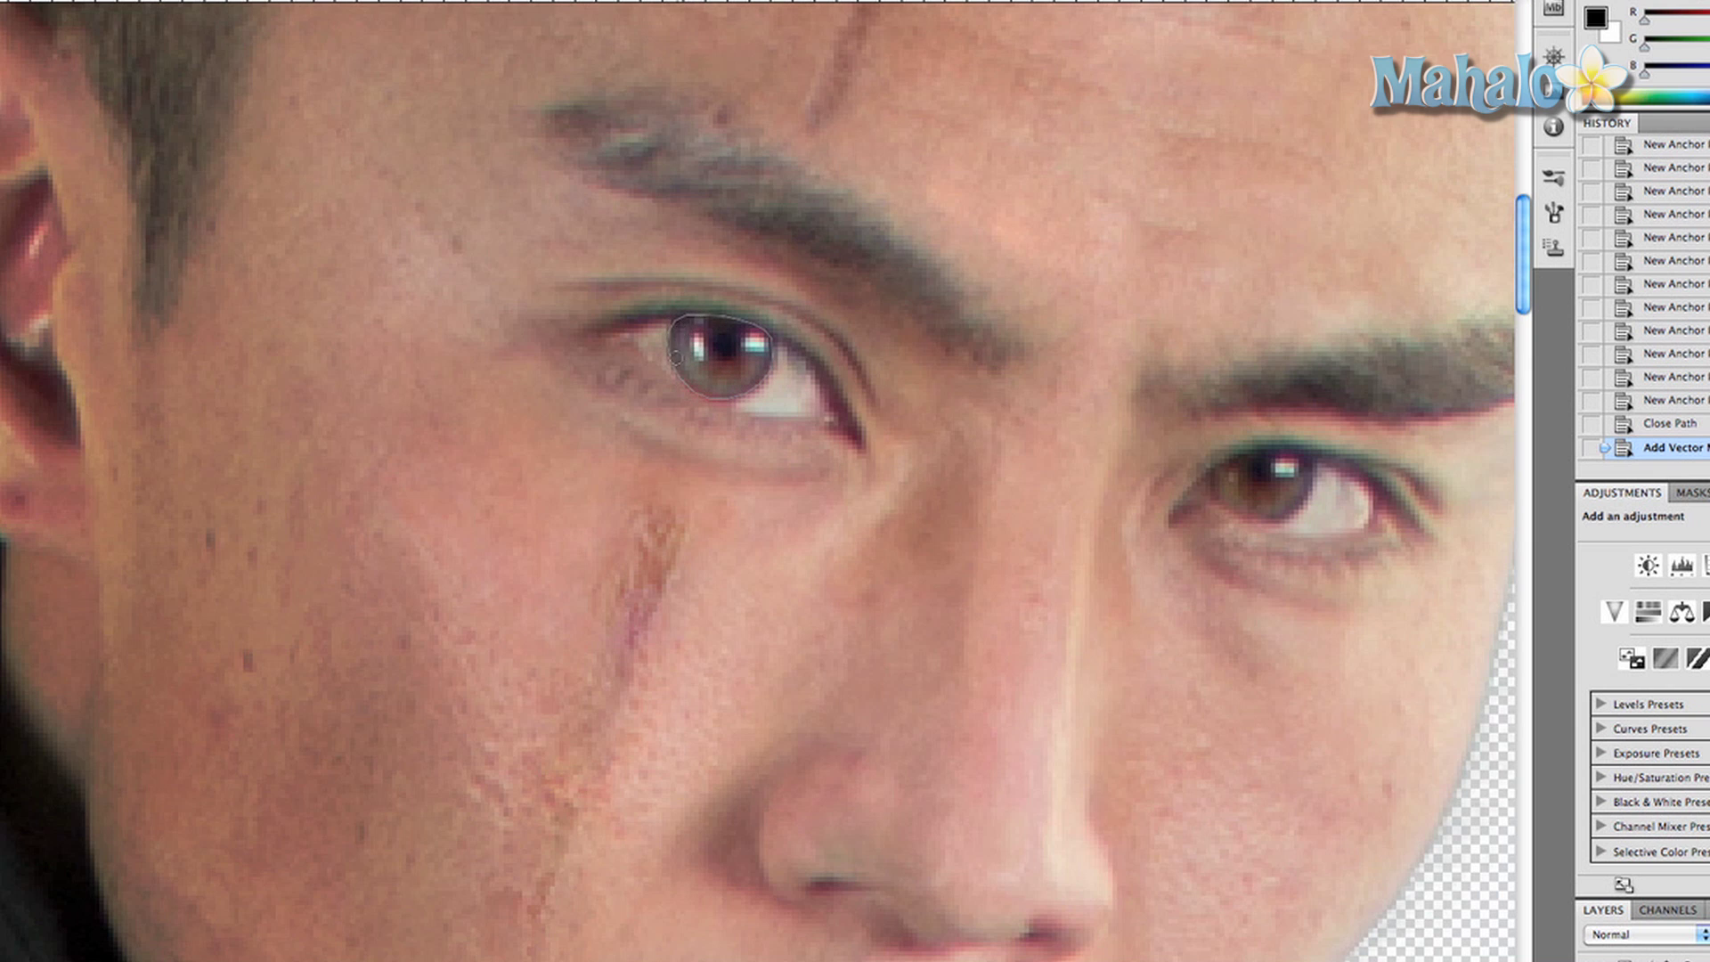
- Brighten the masked iris with the Dodge tool and sharpen its detail at 100% strength
{"action": "left_click_drag", "start_coordinate": [754, 344], "coordinate": [762, 368]}
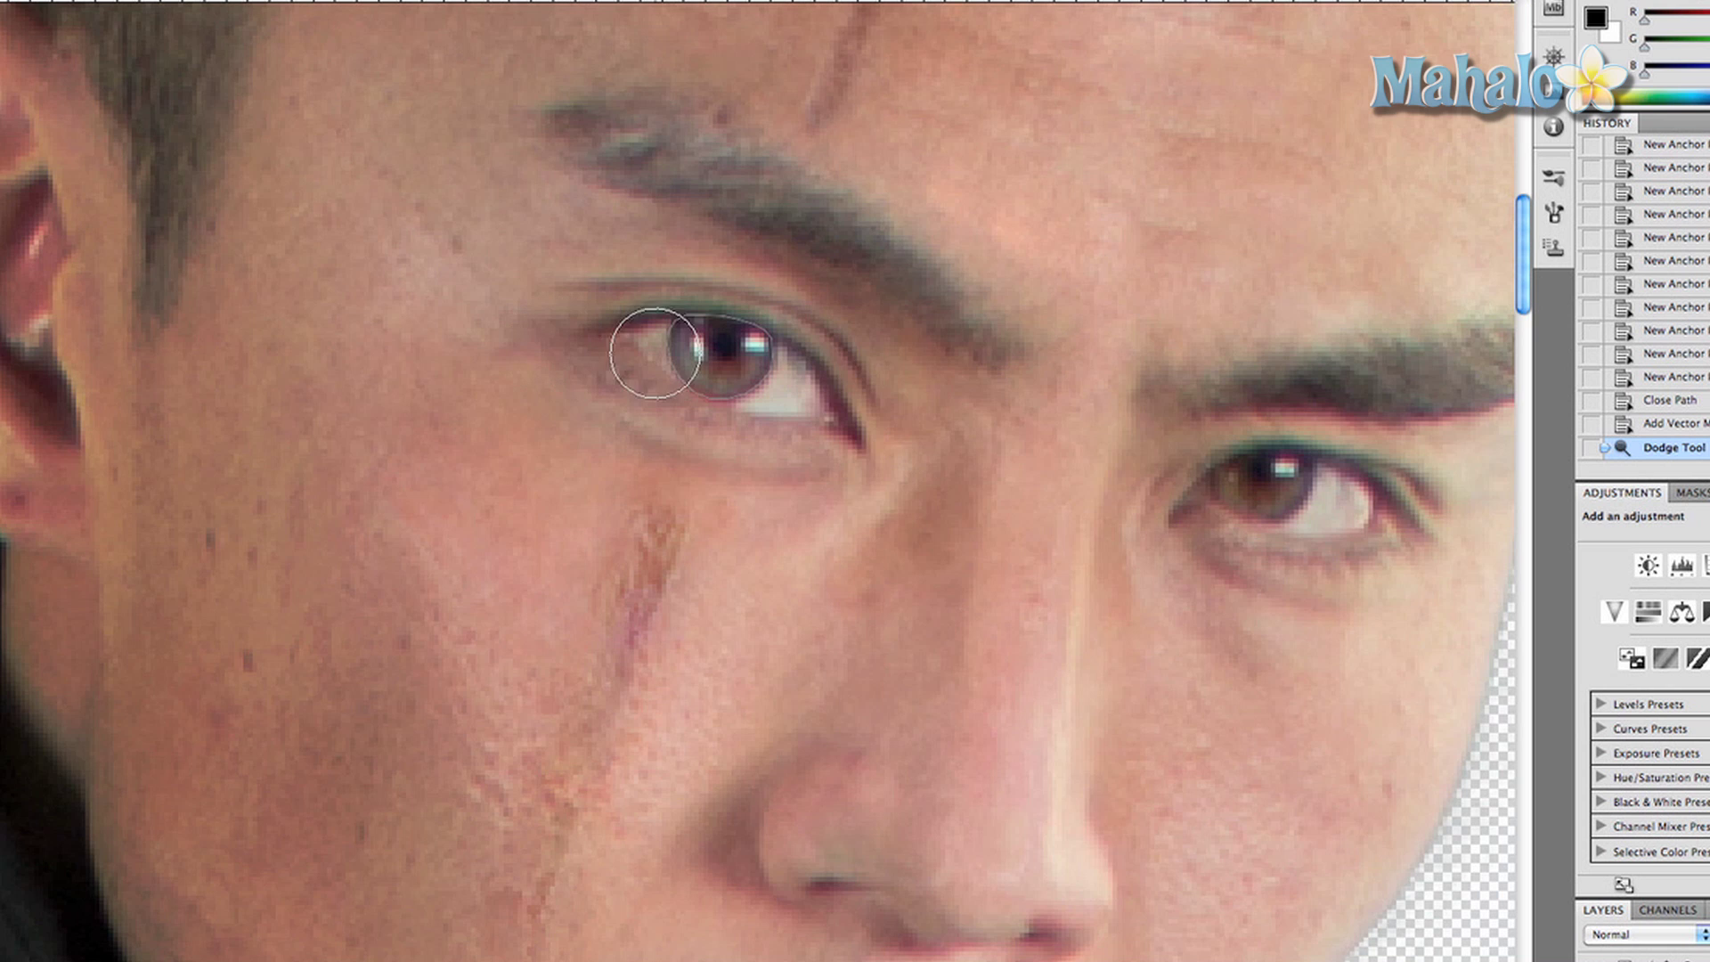
{"action": "left_click_drag", "start_coordinate": [781, 362], "coordinate": [708, 365]}
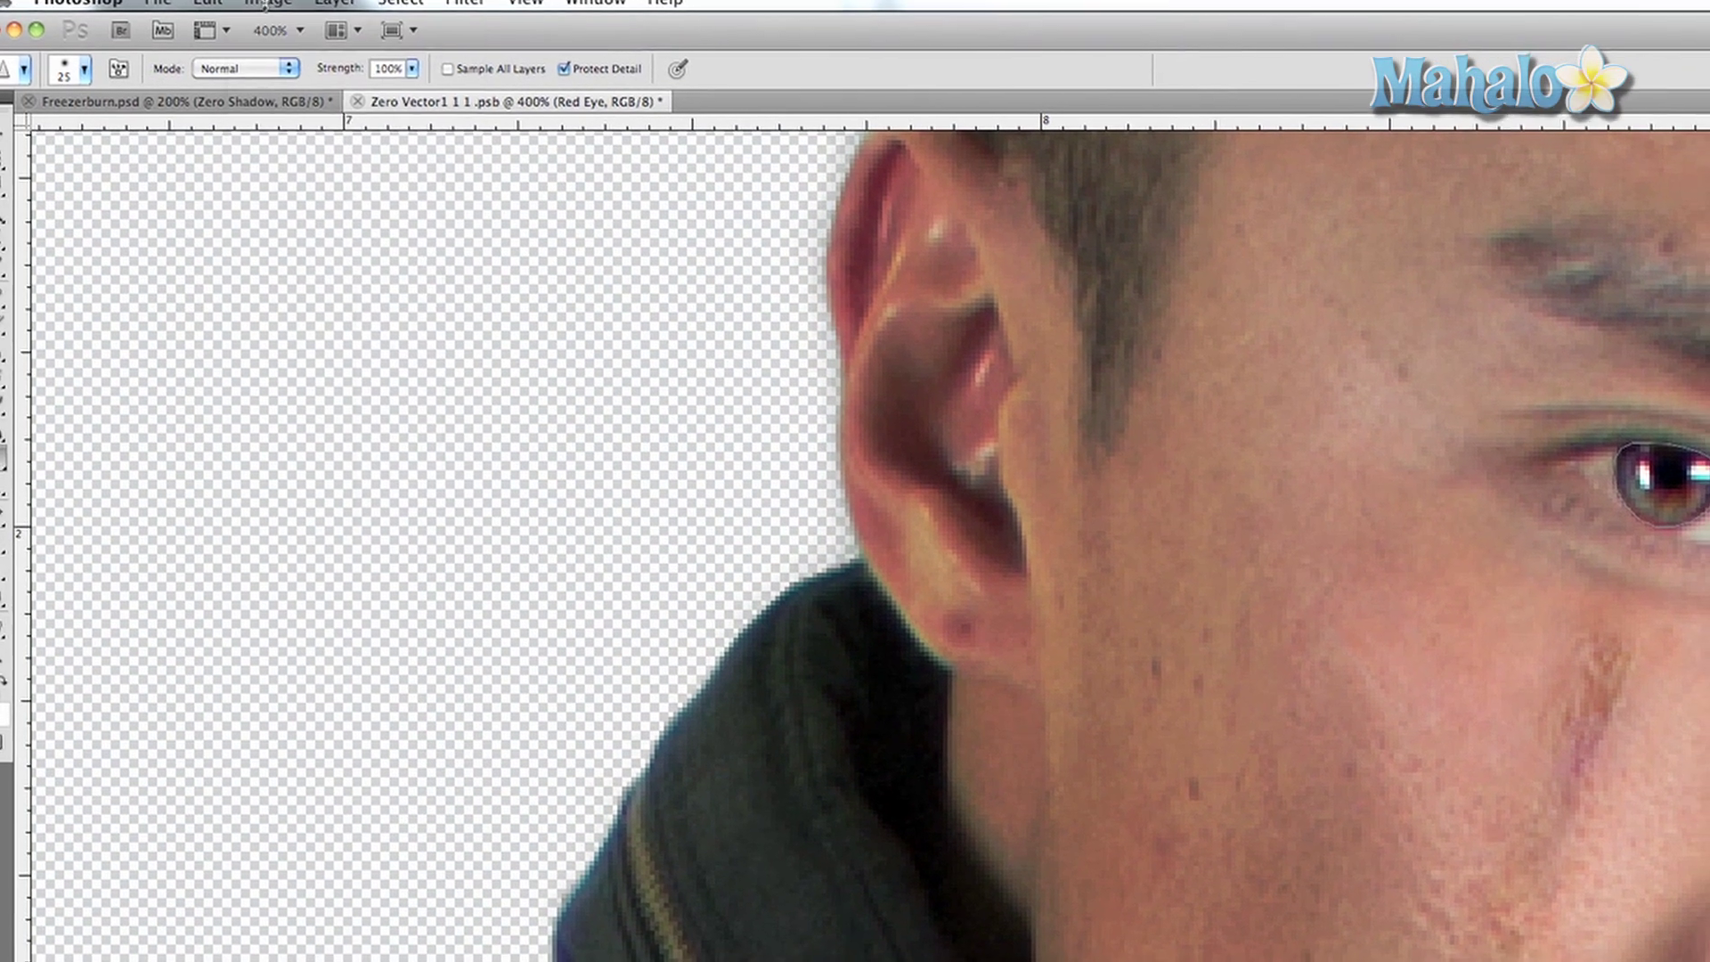
- Apply a Color Balance adjustment to the Red Eye layer with the midtones' Cyan–Red level at +100
{"action": "left_click", "coordinate": [265, 6]}
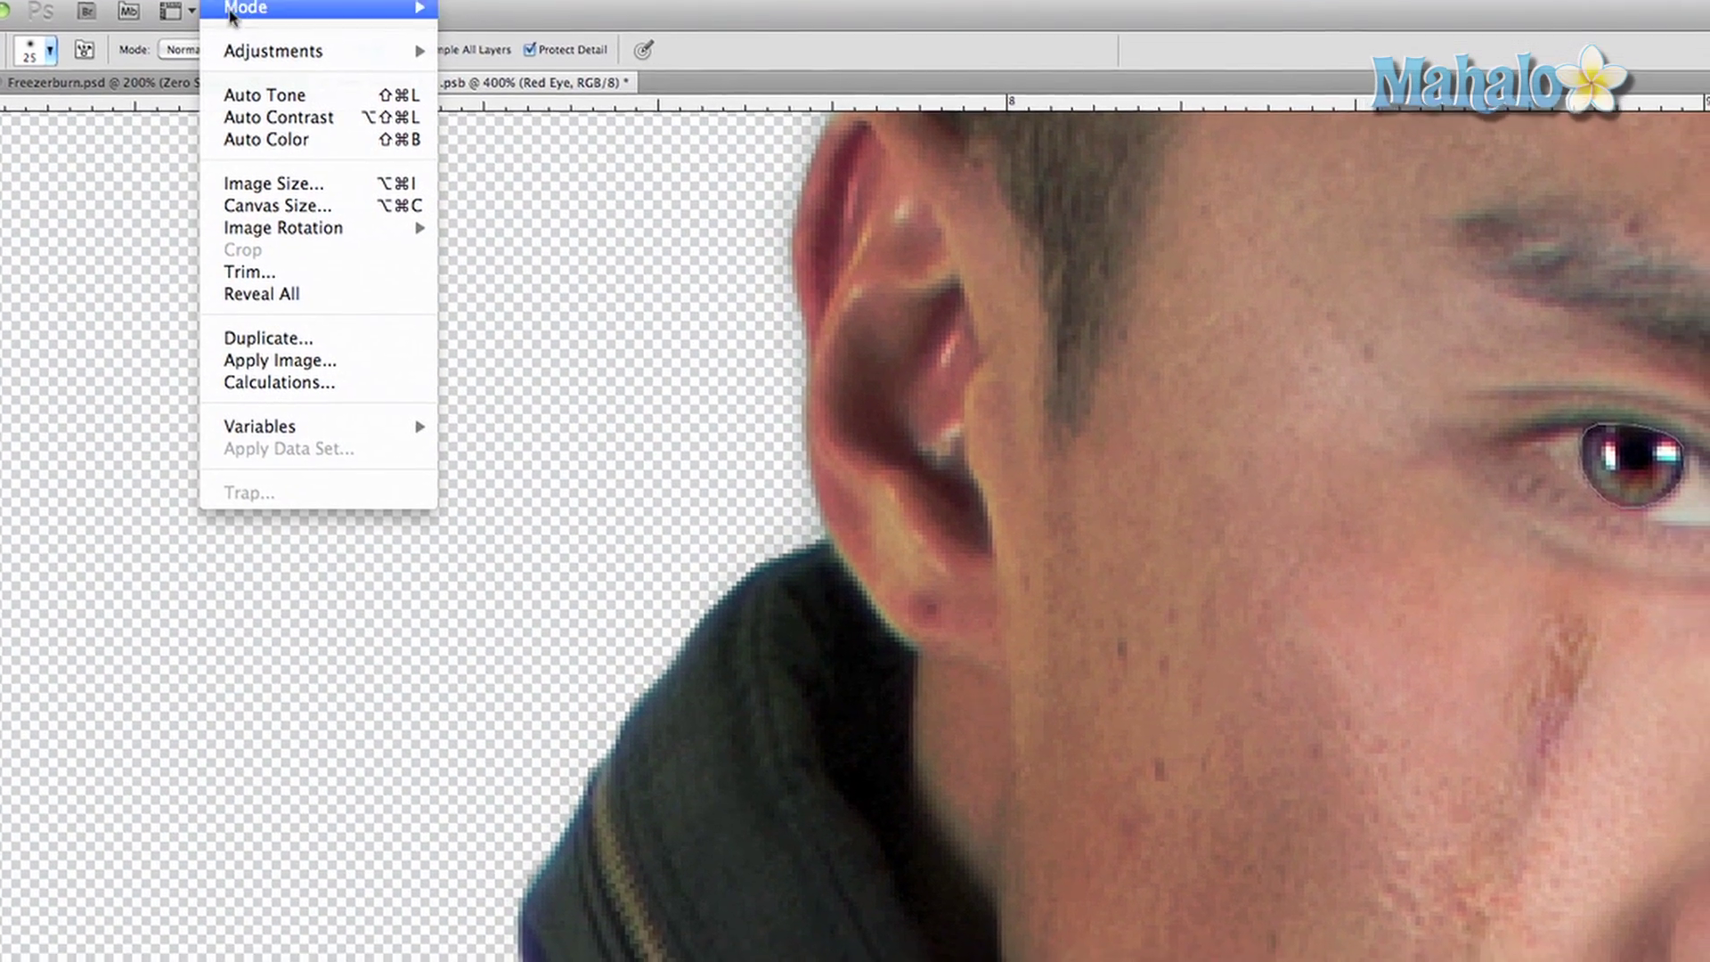
{"action": "mouse_move", "coordinate": [299, 56]}
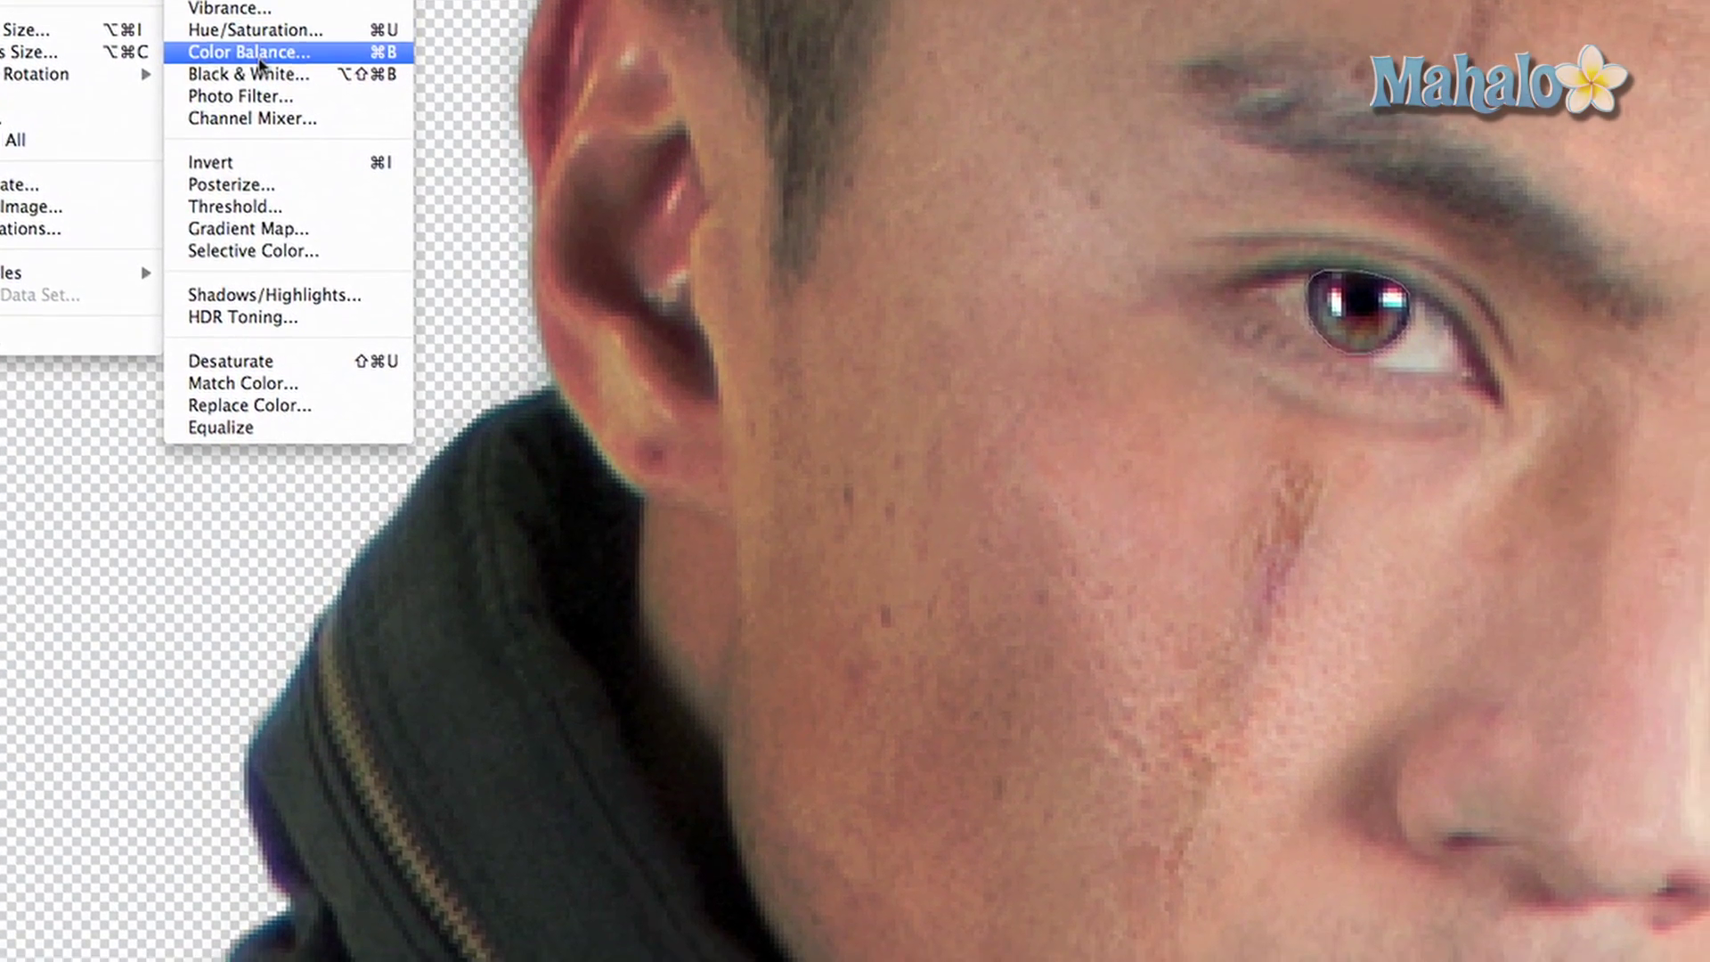
{"action": "left_click", "coordinate": [283, 71]}
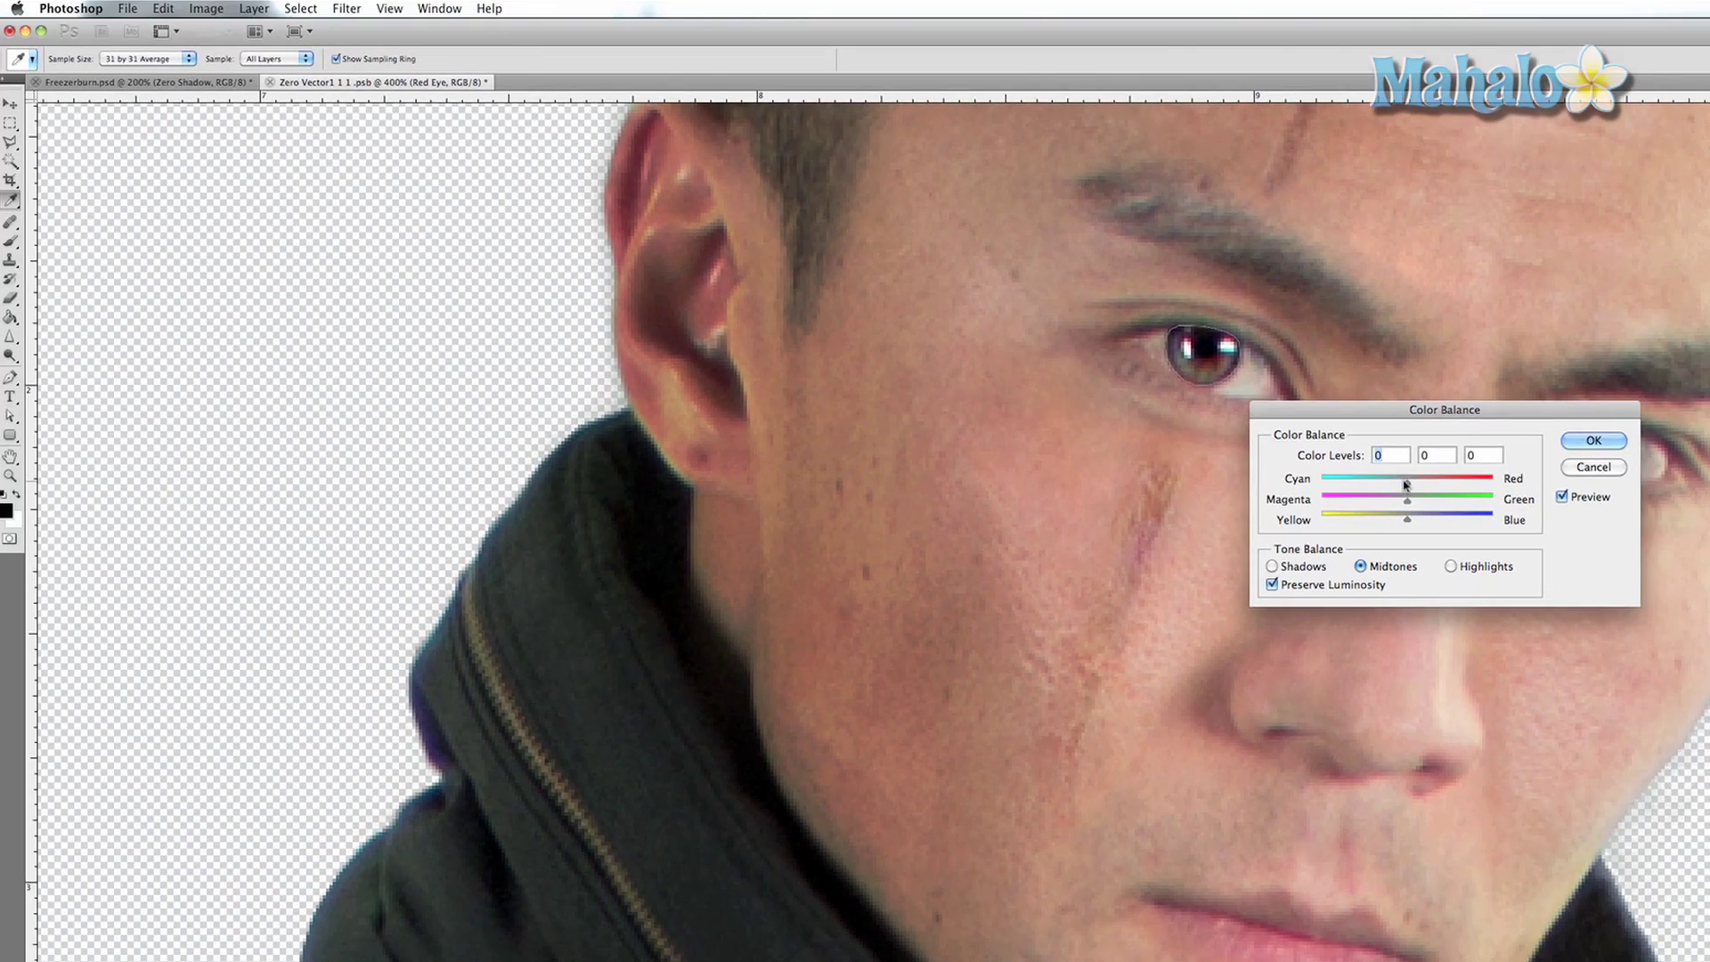
{"action": "left_click_drag", "start_coordinate": [1406, 484], "coordinate": [1497, 483]}
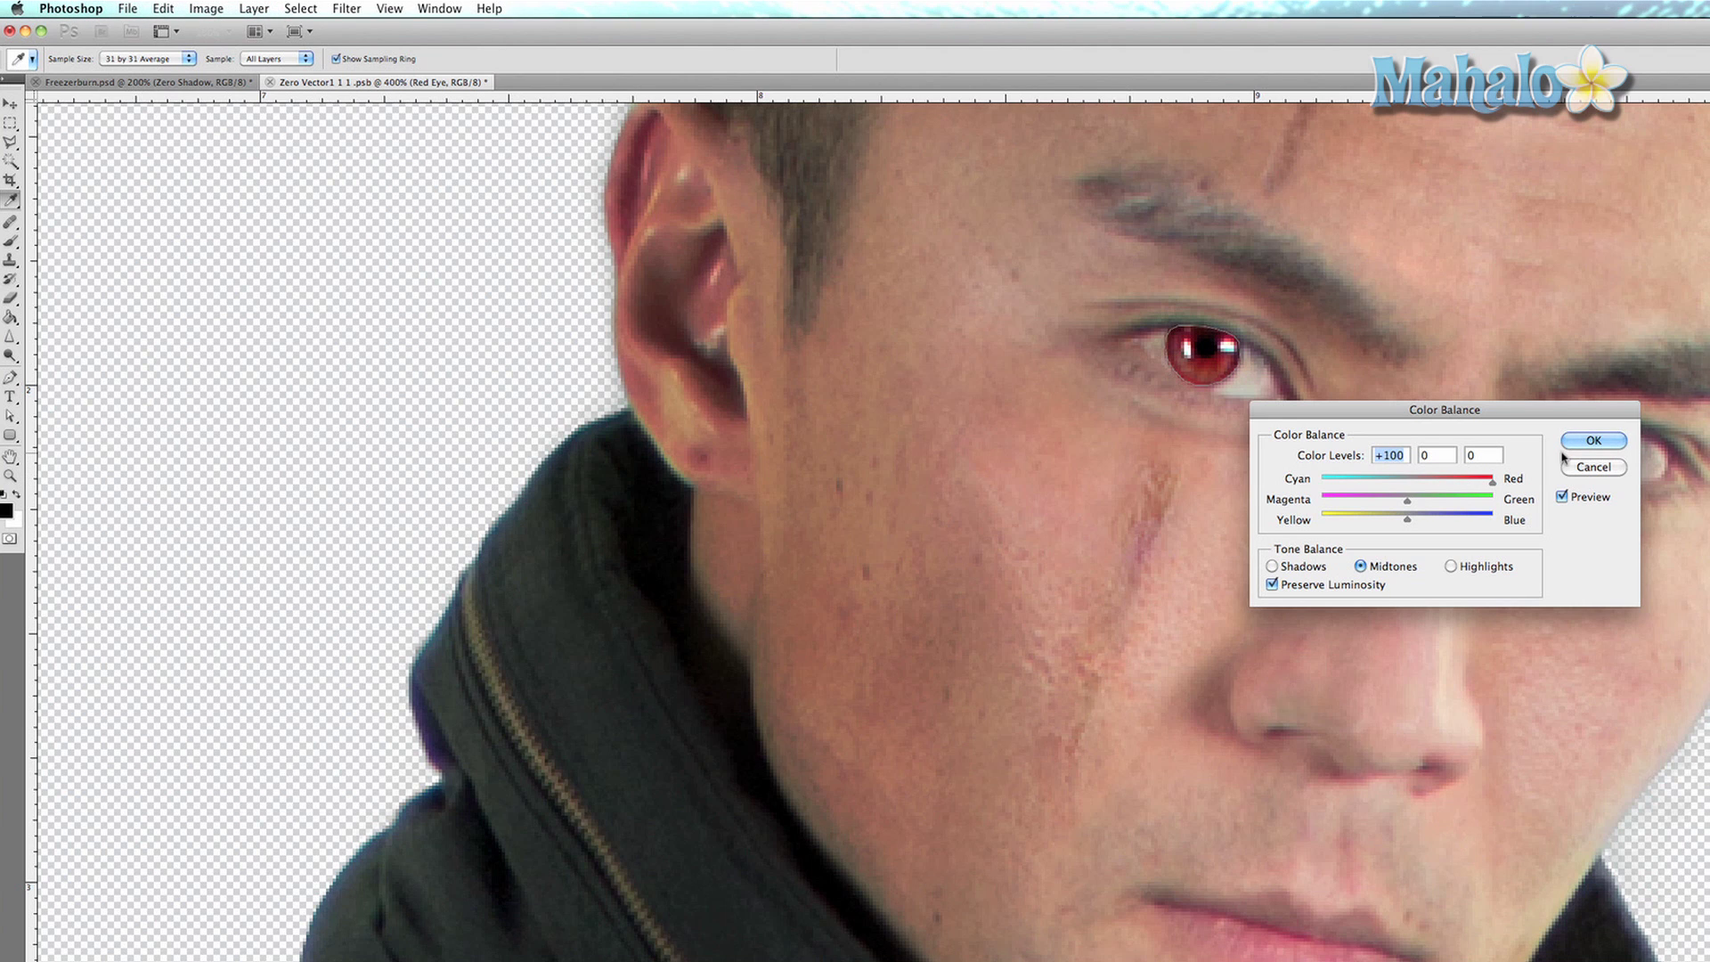
{"action": "left_click", "coordinate": [1594, 440]}
{"action": "key", "text": "r"}
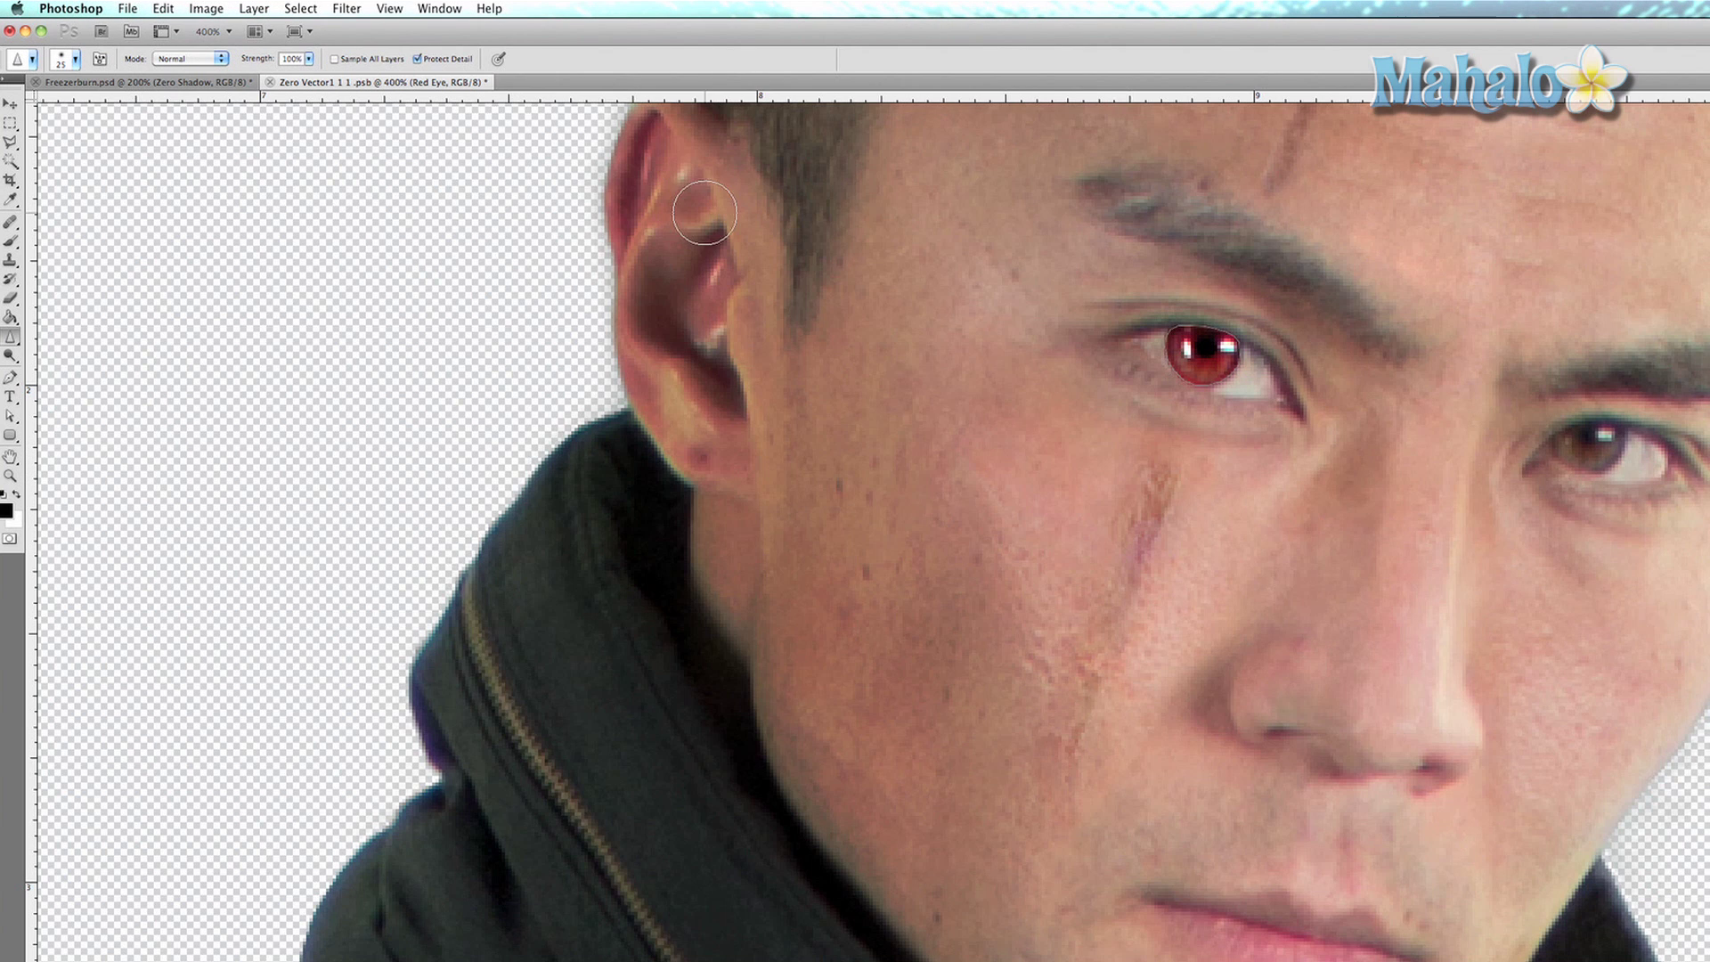
- Apply a Brightness/Contrast adjustment to the Red Eye layer with brightness 41 and contrast 37
{"action": "left_click", "coordinate": [205, 9]}
{"action": "mouse_move", "coordinate": [284, 60]}
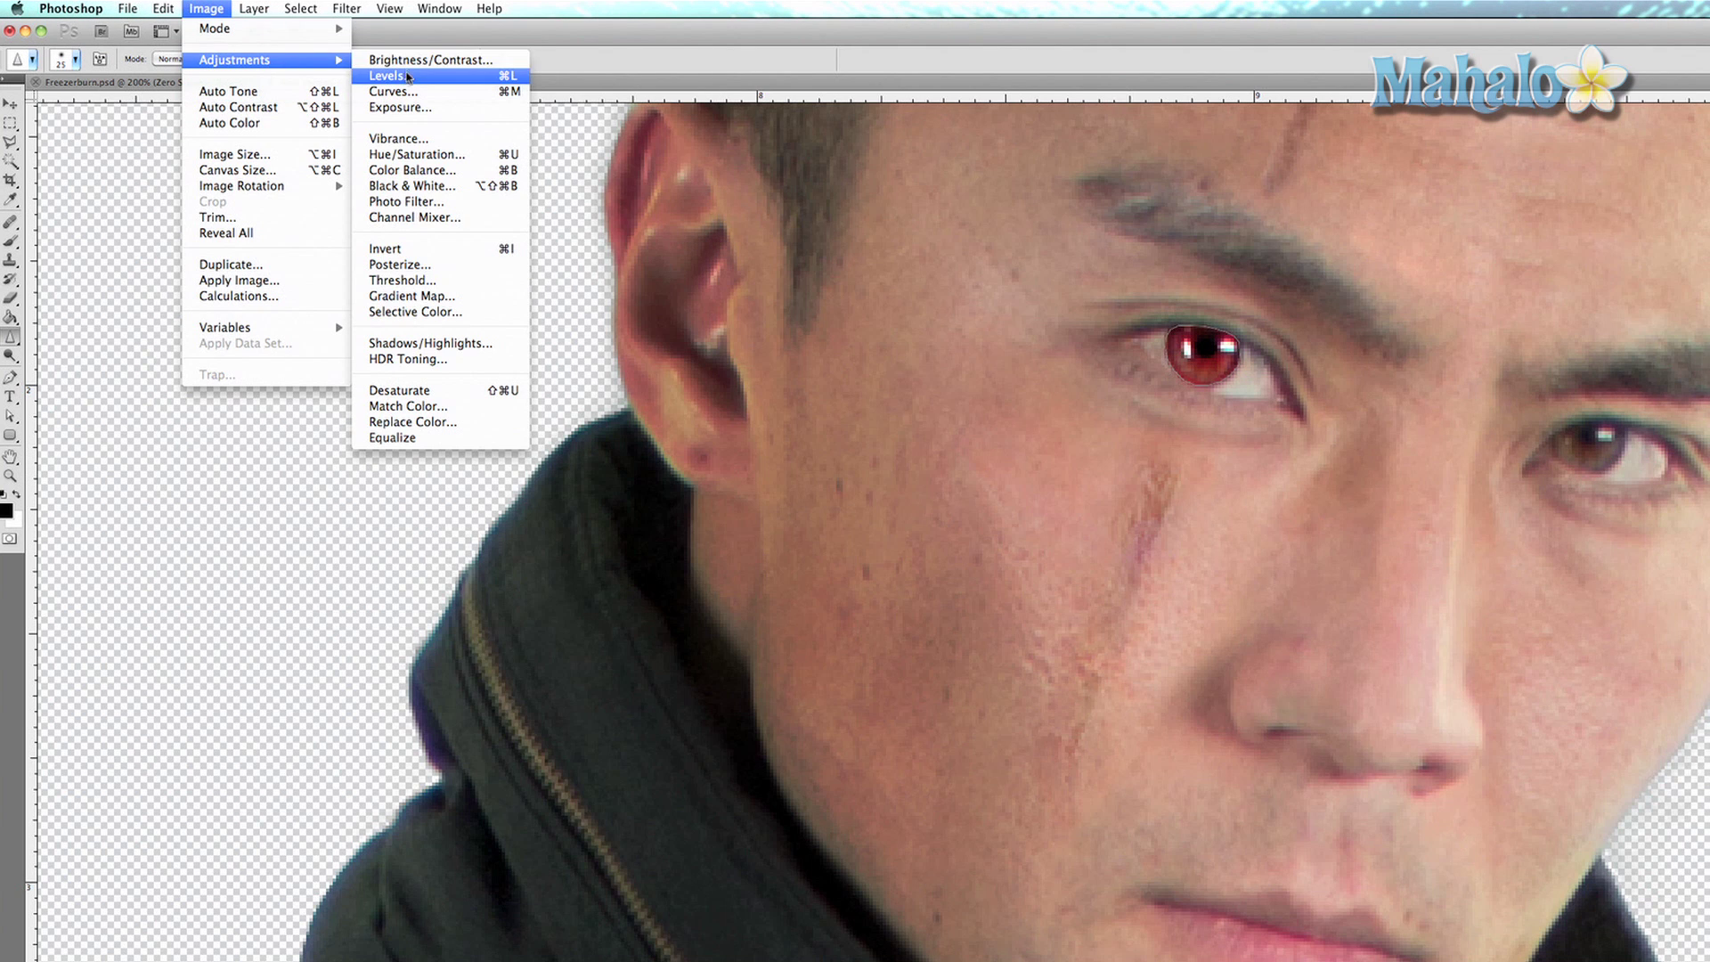
{"action": "left_click", "coordinate": [407, 66]}
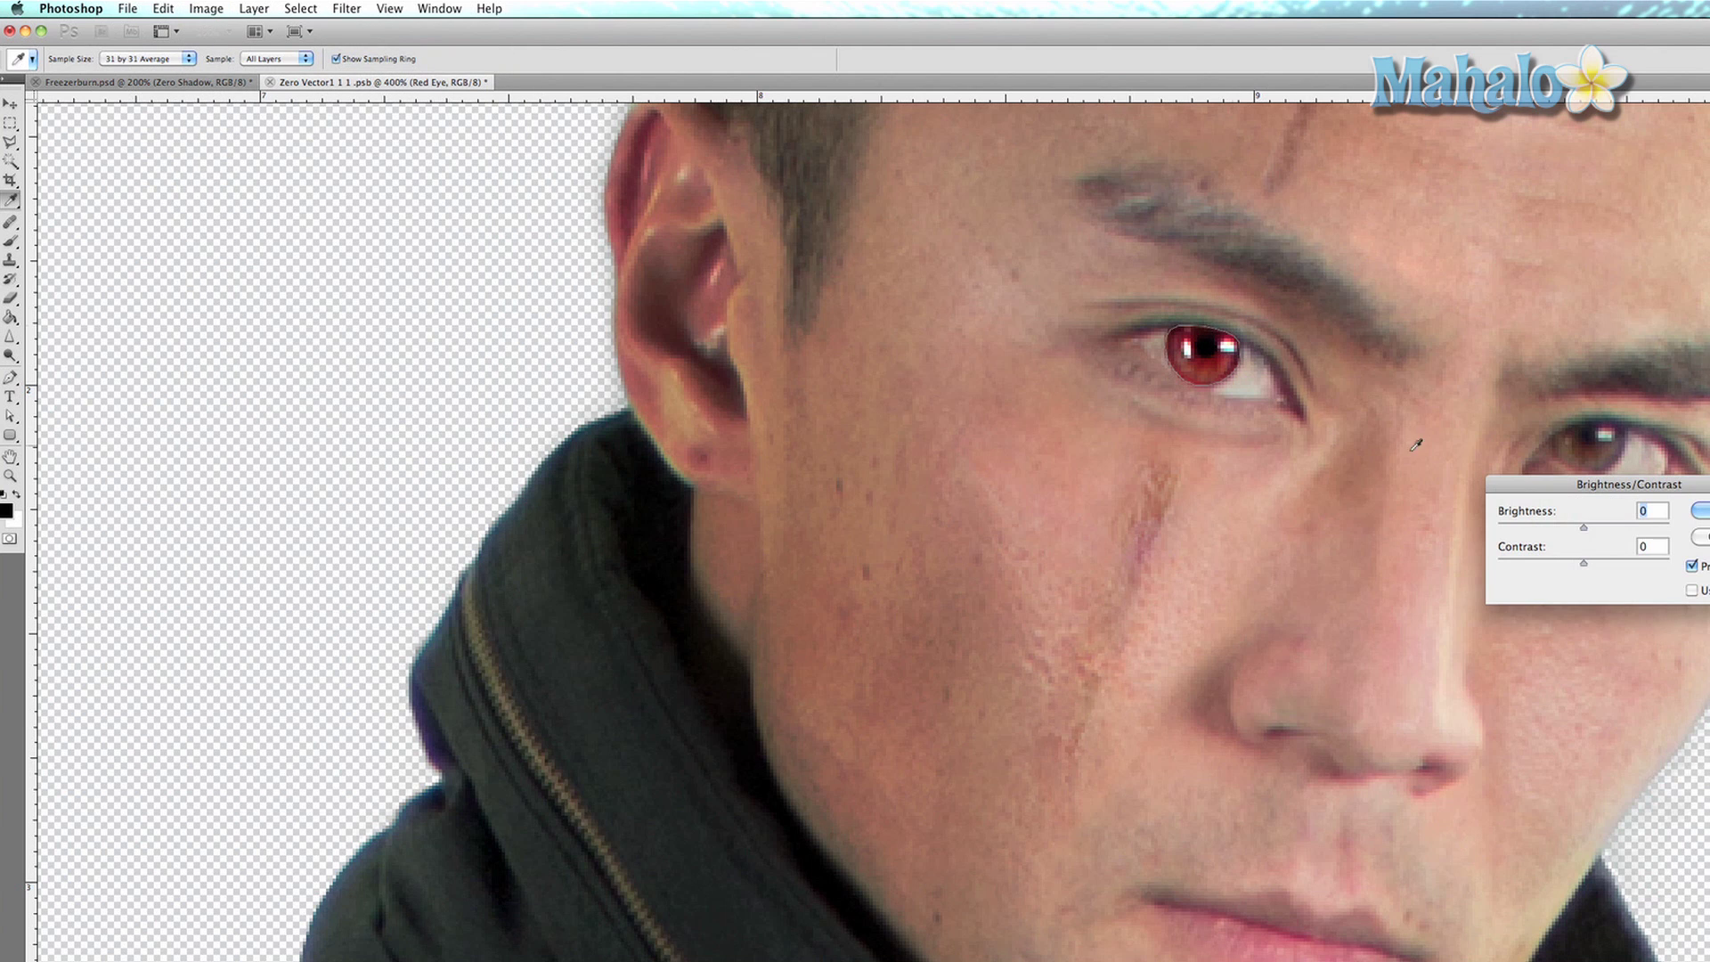
{"action": "left_click_drag", "start_coordinate": [1584, 532], "coordinate": [1614, 564]}
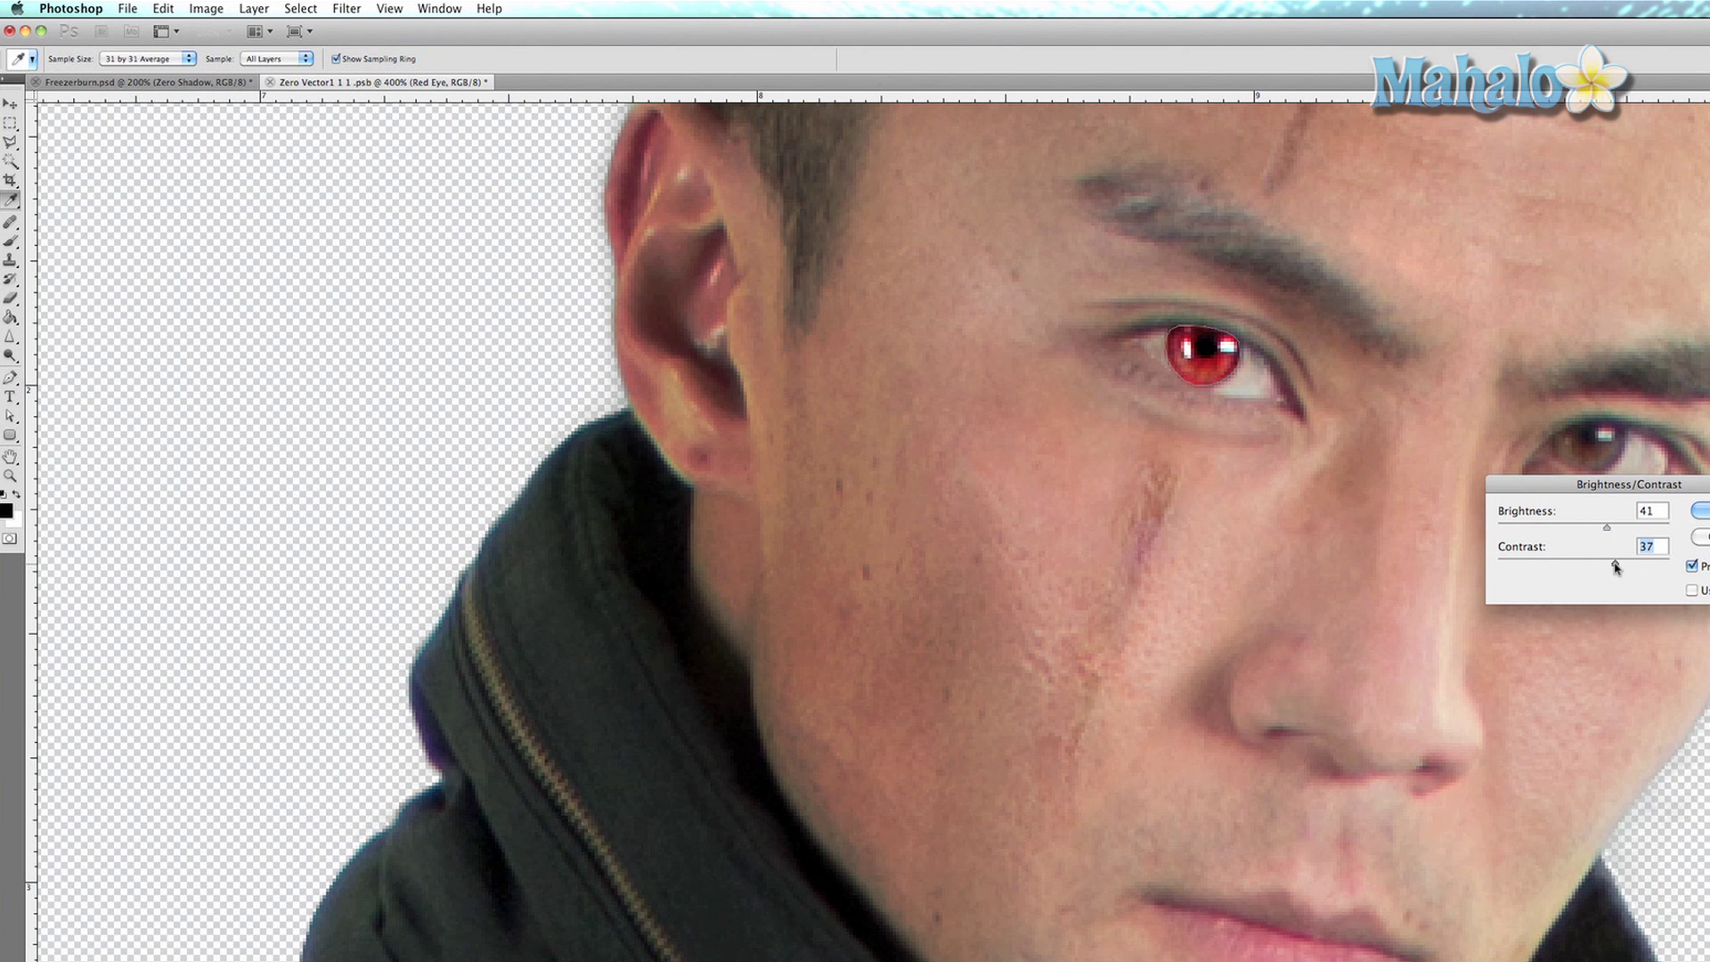
{"action": "key", "text": "Return"}
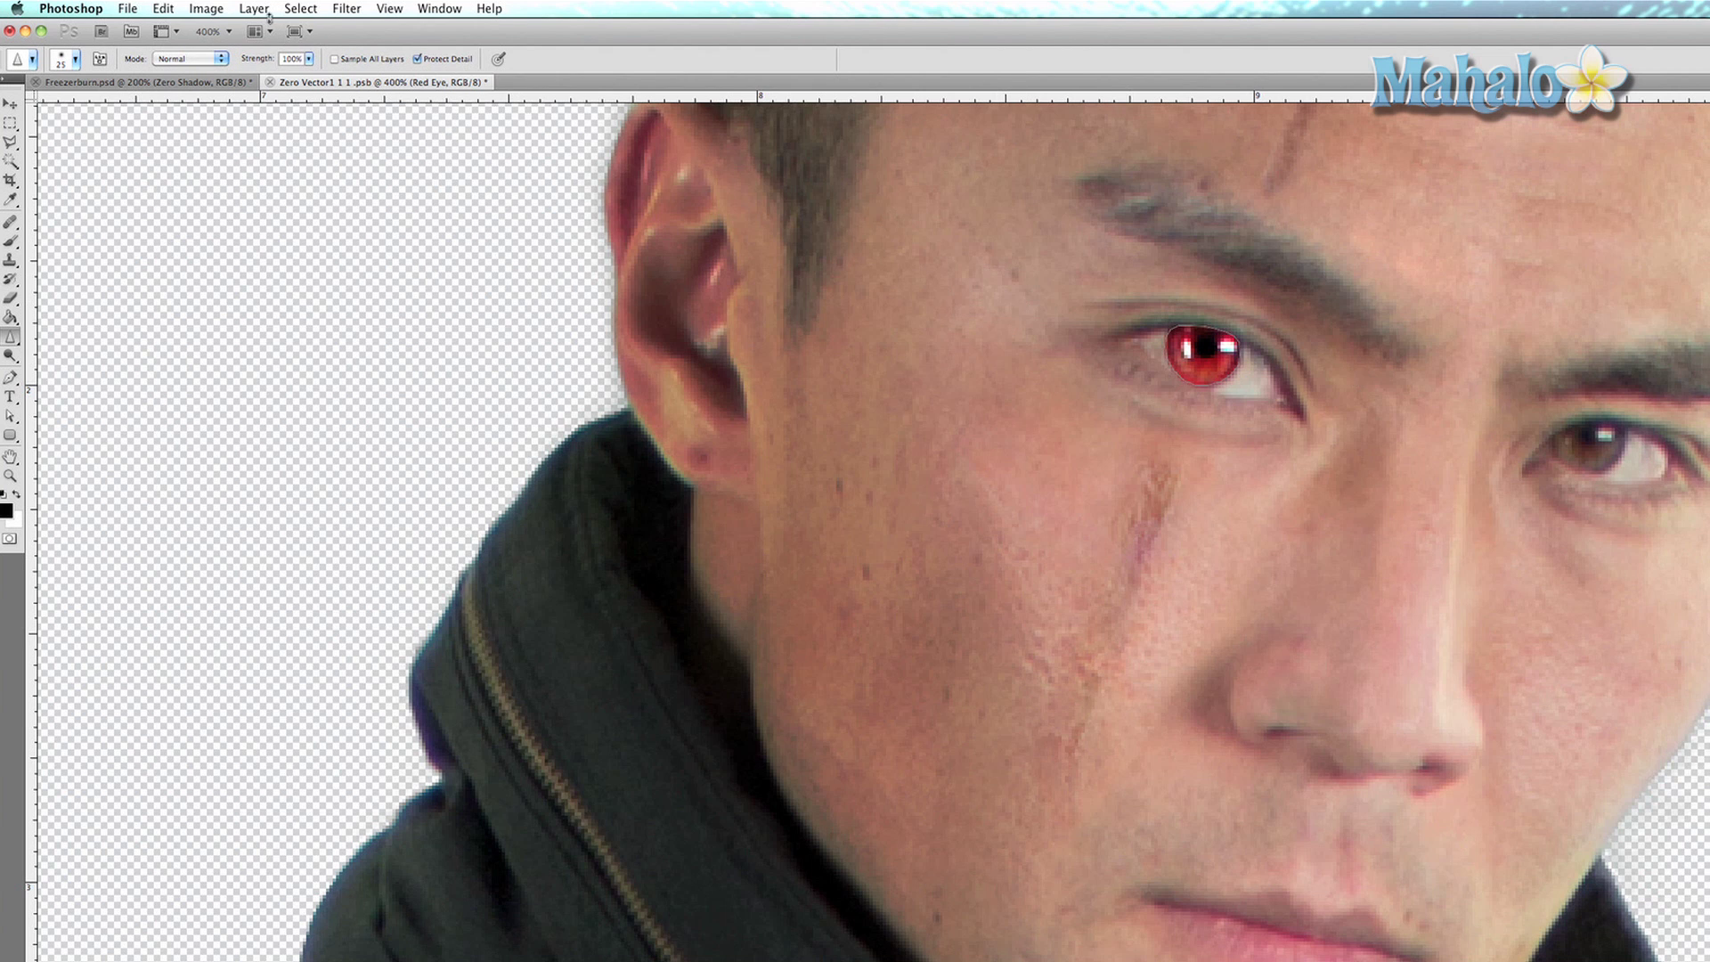
- Apply a Hue/Saturation adjustment to the Red Eye layer with saturation +17 and lightness -9
{"action": "left_click", "coordinate": [205, 11]}
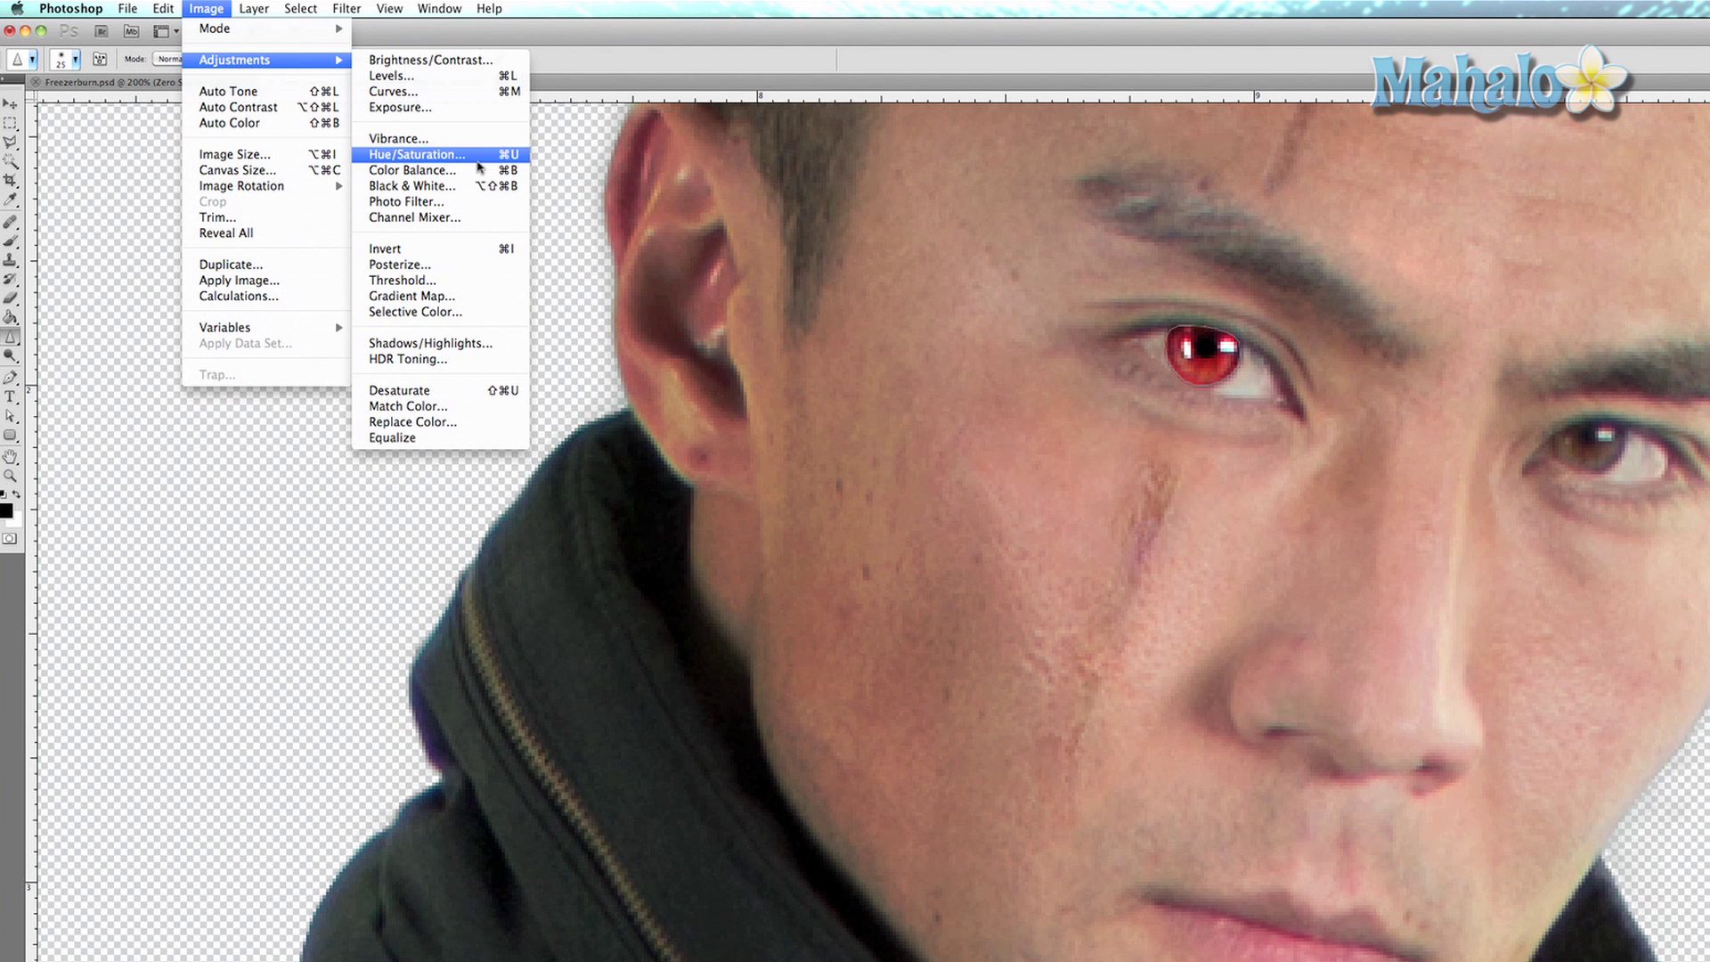
{"action": "key", "text": "Escape"}
{"action": "key", "text": "i"}
{"action": "left_click", "coordinate": [1214, 332]}
{"action": "key", "text": "ctrl+u"}
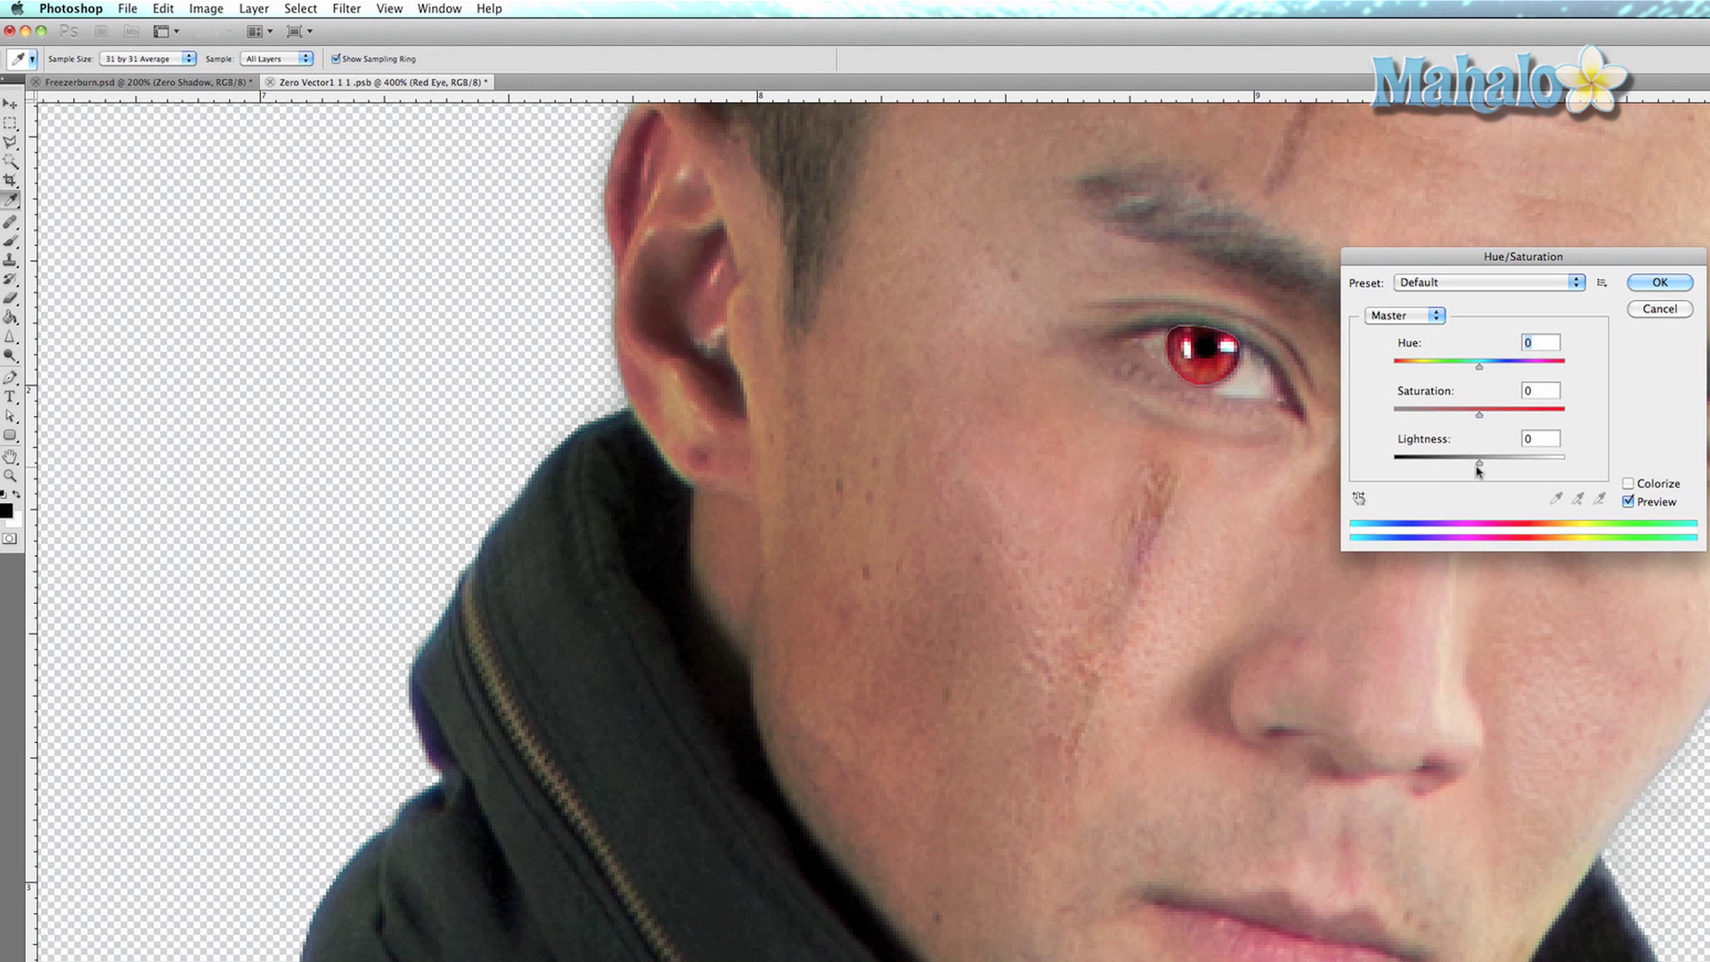
{"action": "left_click_drag", "start_coordinate": [1478, 459], "coordinate": [1494, 419]}
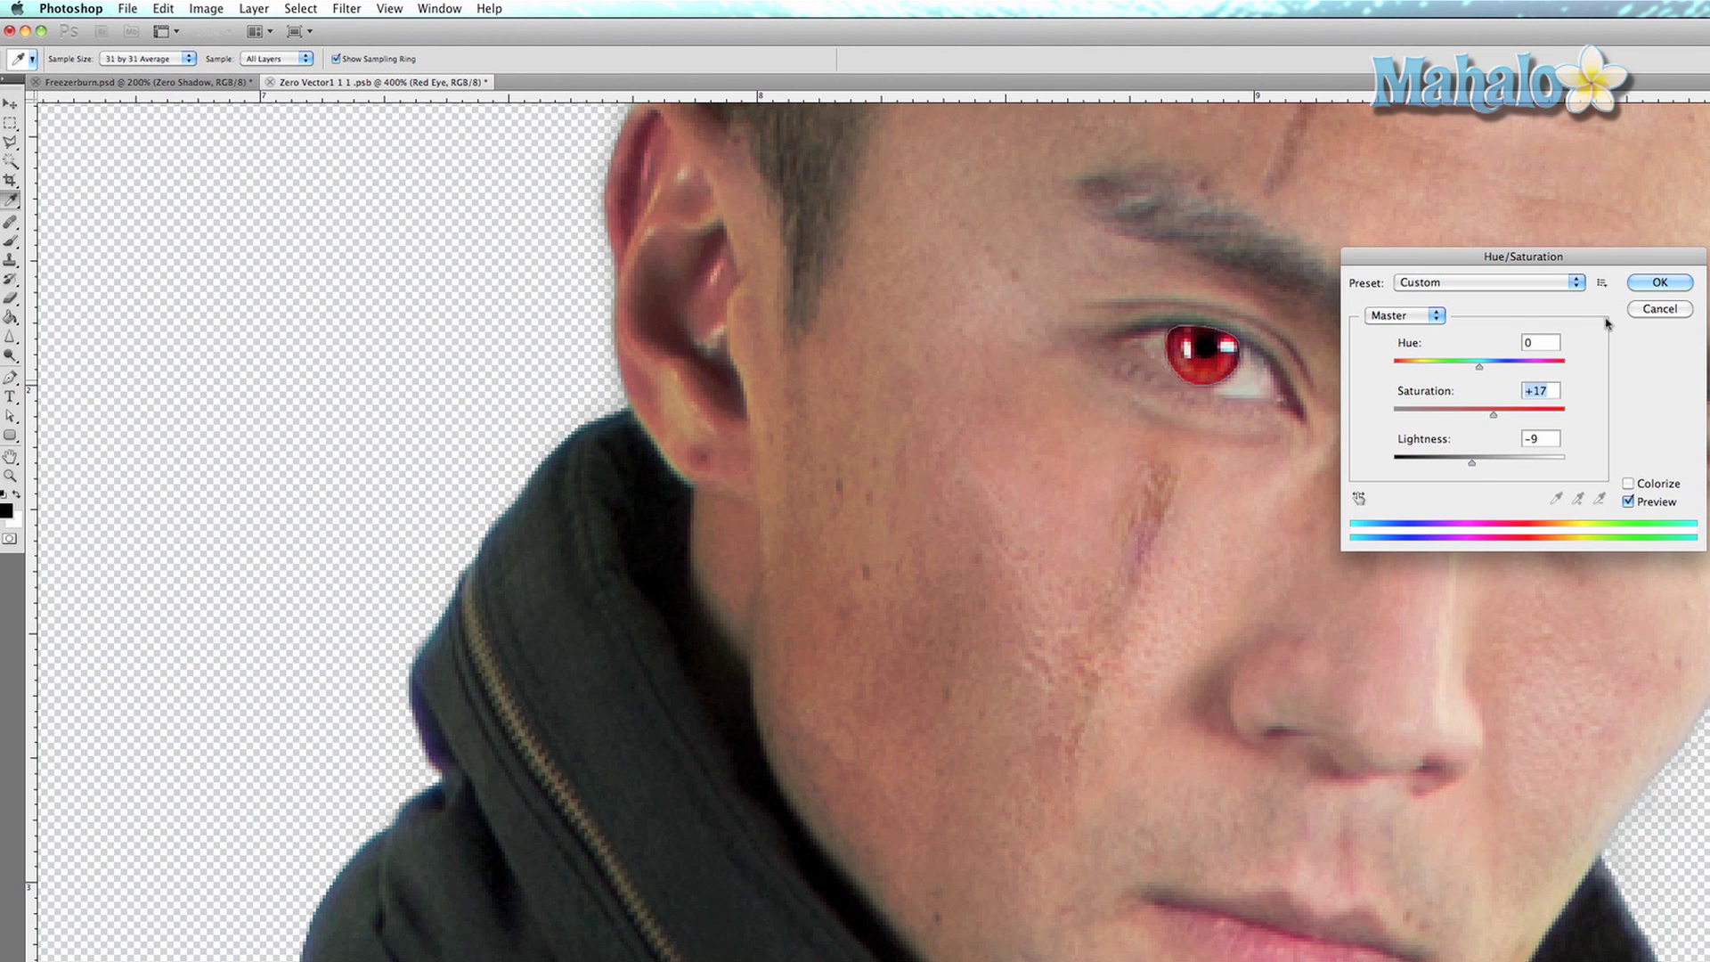
{"action": "left_click", "coordinate": [1660, 283]}
{"action": "key", "text": "a"}
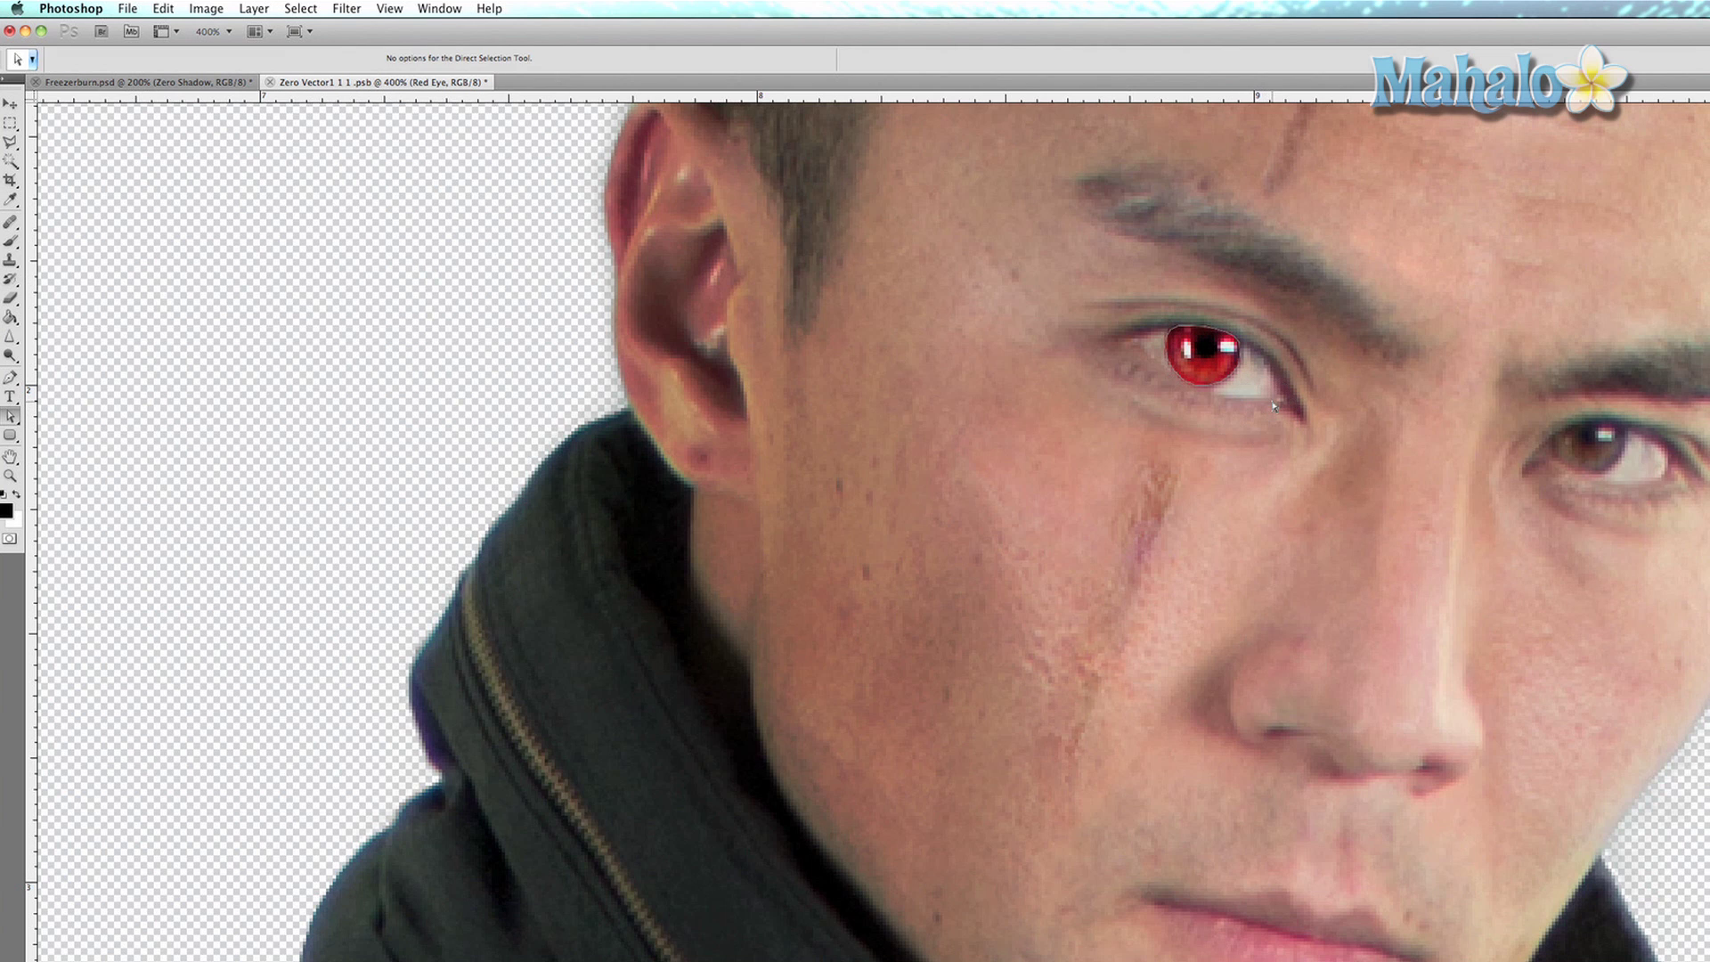
- Erase the pupil area in the middle of the red iris on the Red Eye layer and check the eye at 100% view
{"action": "key", "text": "z"}
{"action": "left_click", "coordinate": [1261, 426], "text": "alt"}
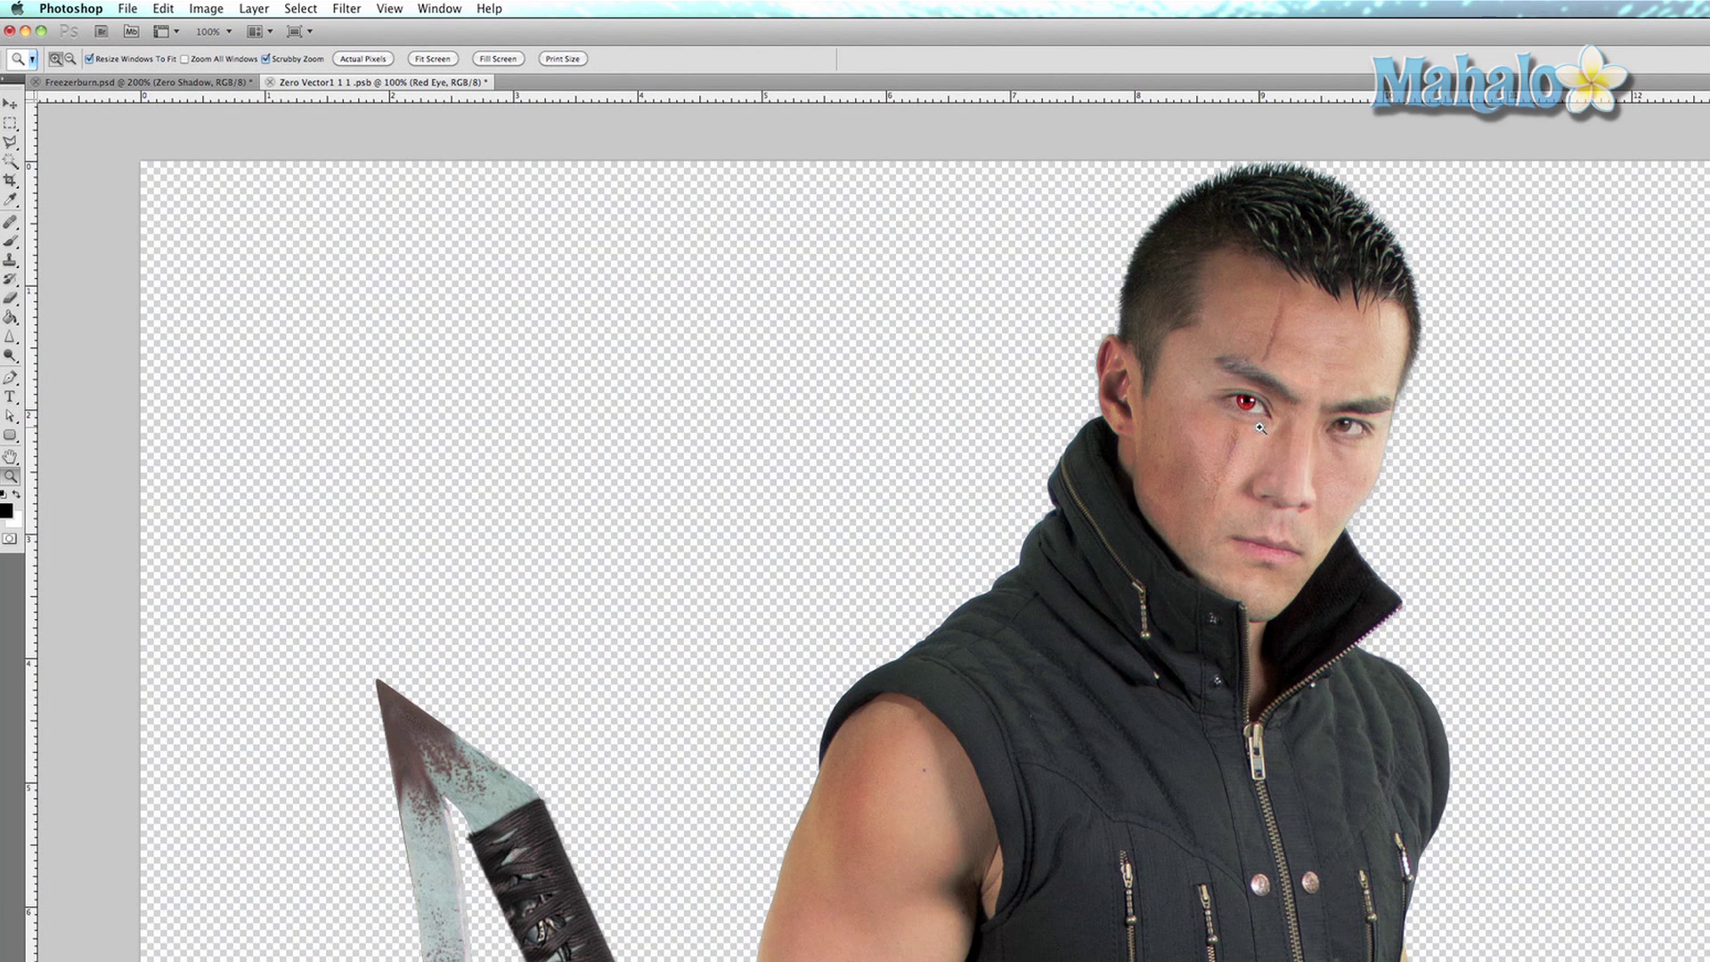
{"action": "left_click_drag", "start_coordinate": [1260, 430], "coordinate": [1376, 431]}
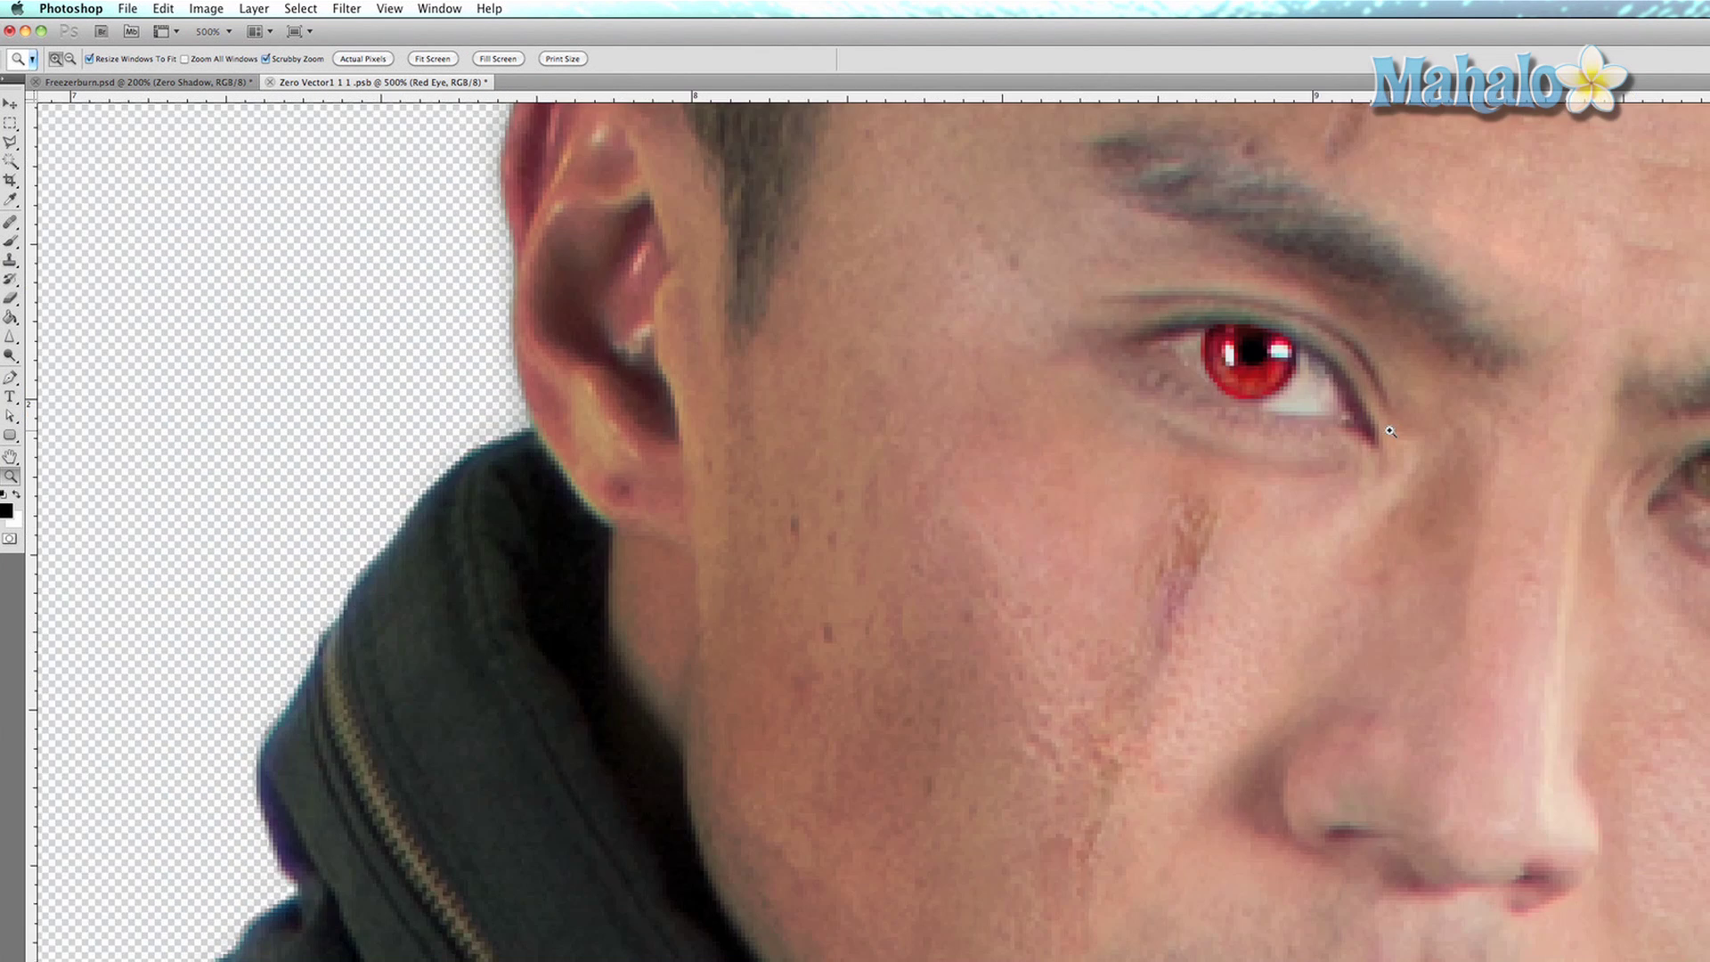
{"action": "key", "text": "e"}
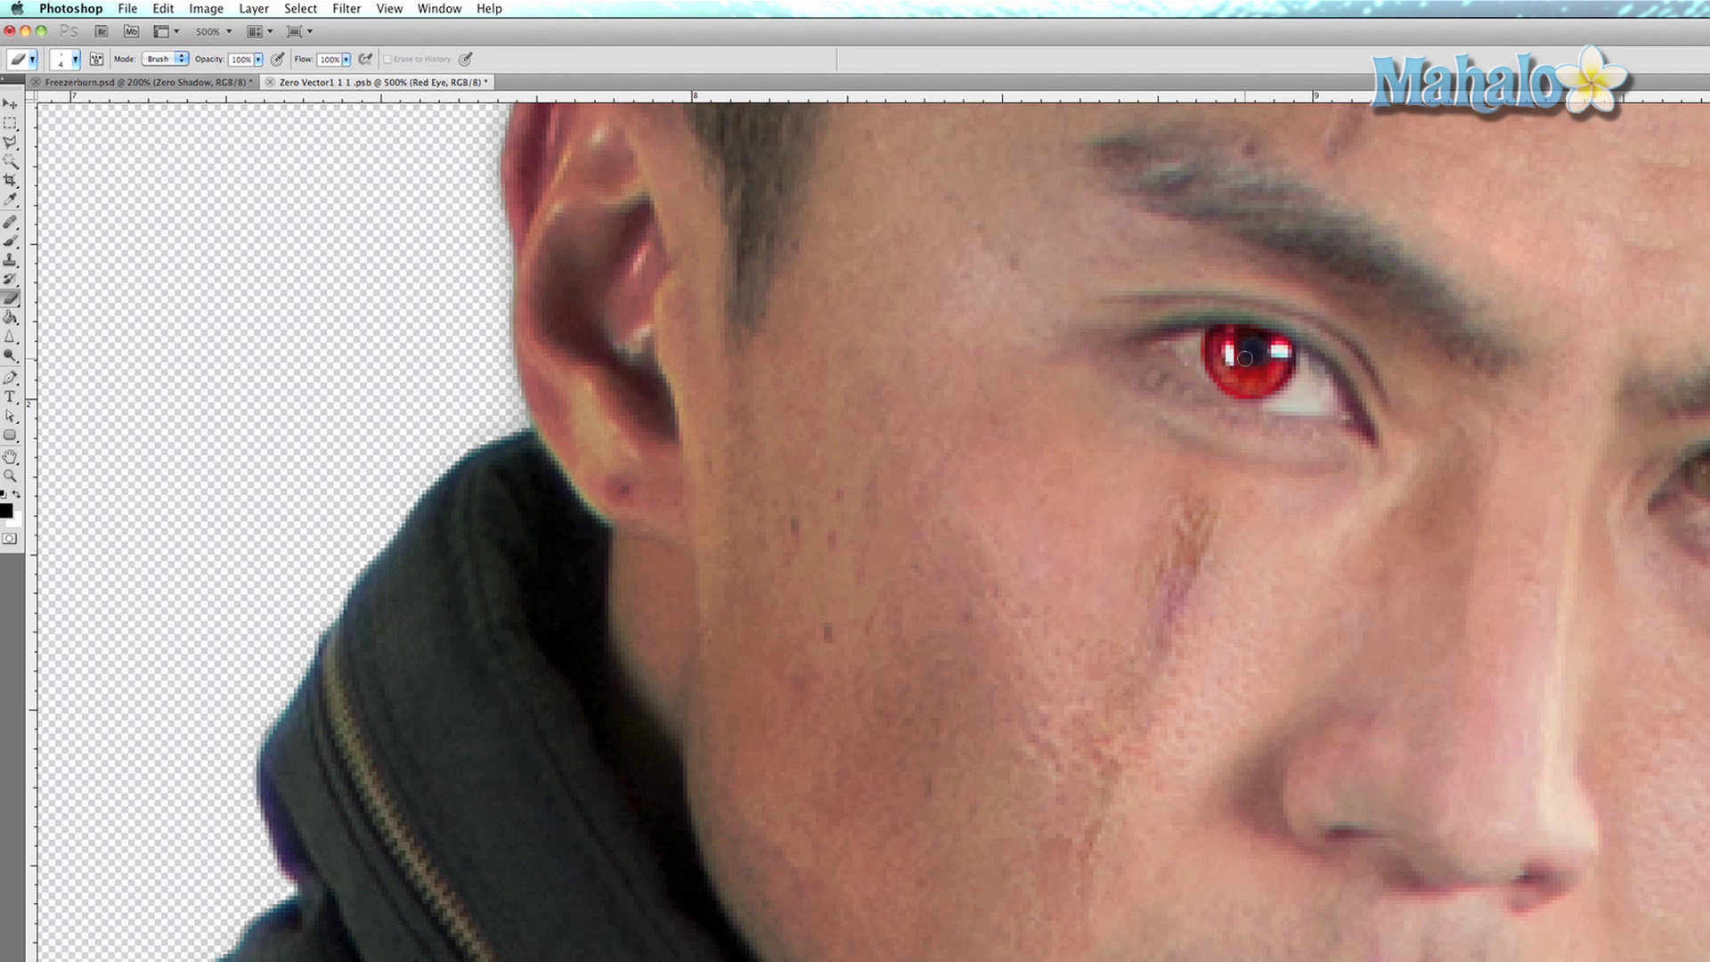
{"action": "left_click_drag", "start_coordinate": [1245, 348], "coordinate": [1252, 349]}
{"action": "key", "text": "z"}
{"action": "left_click", "coordinate": [1264, 414], "text": "alt"}
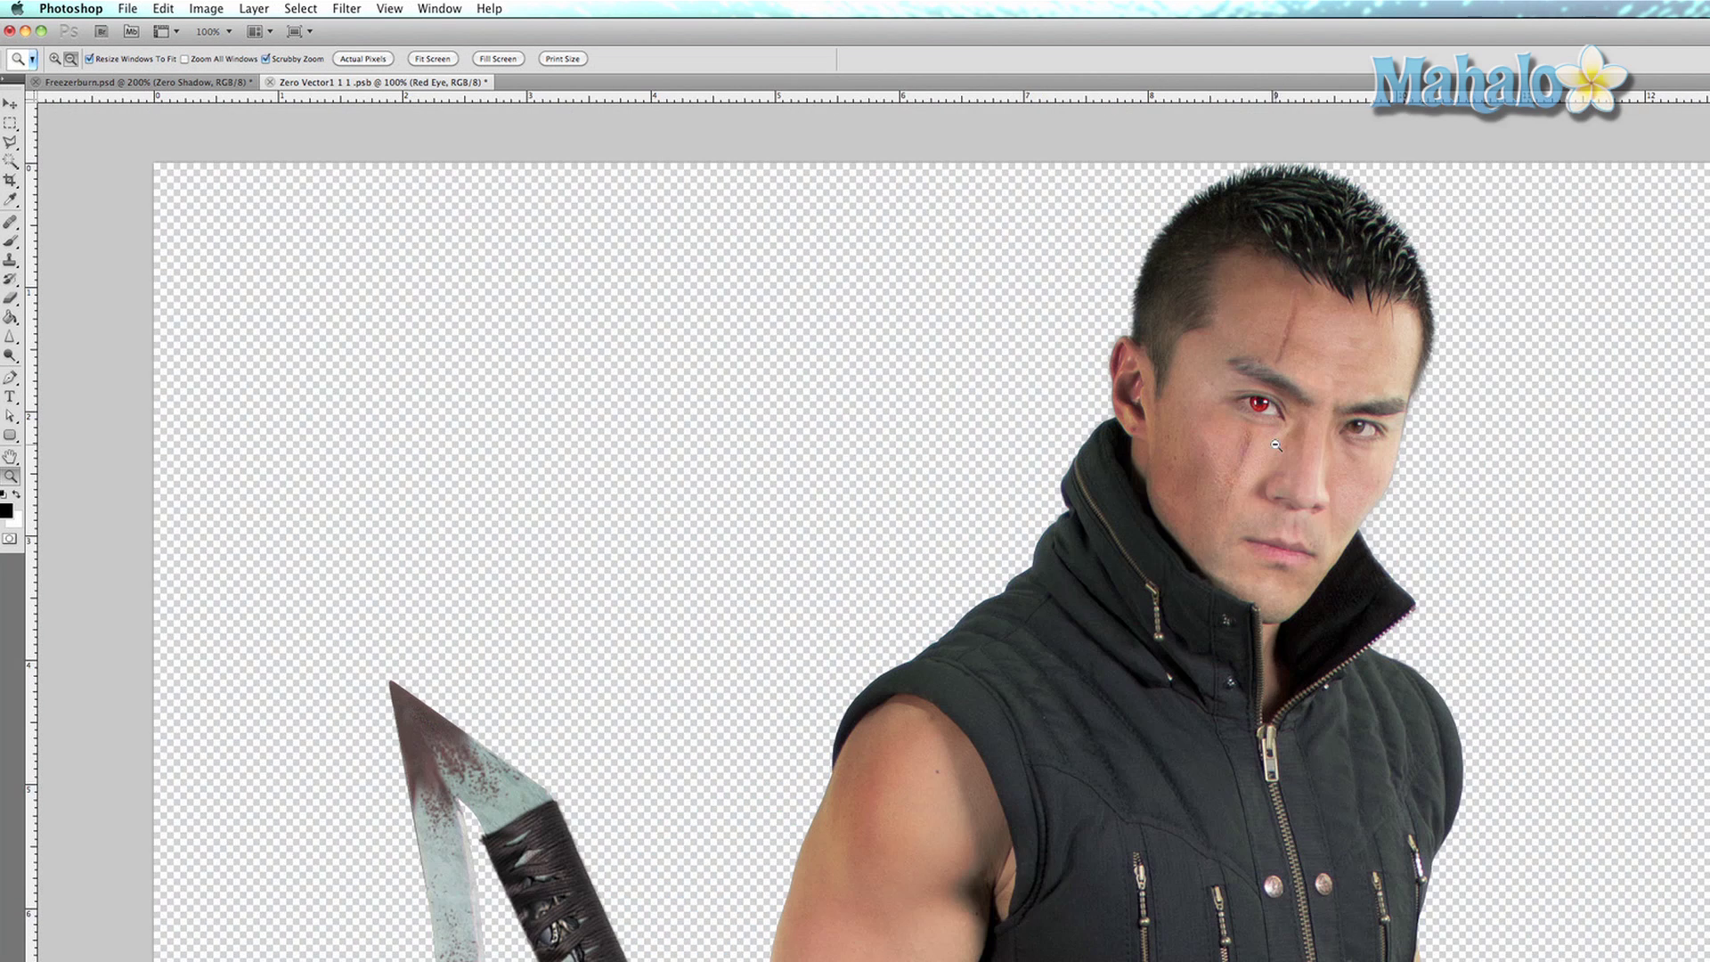